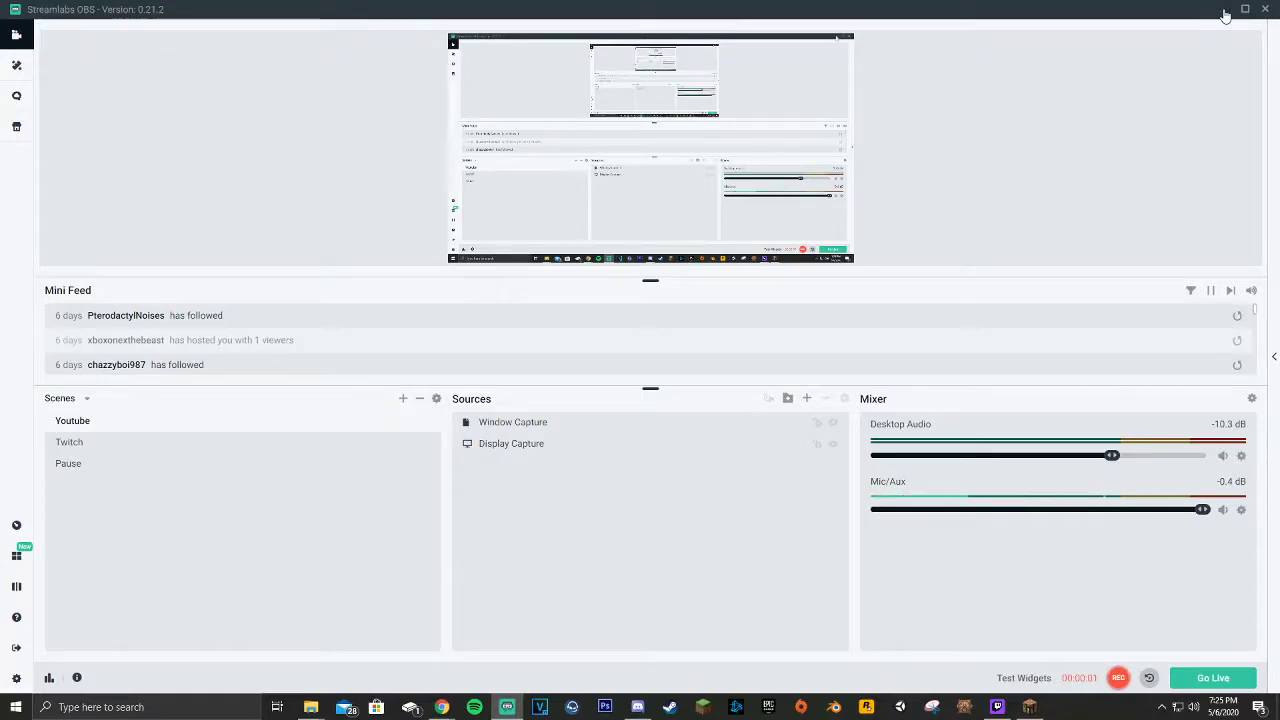
Minimise Streamlabs OBS to reveal the Deadstone (1) and .minecraft folder windows
click(1225, 12)
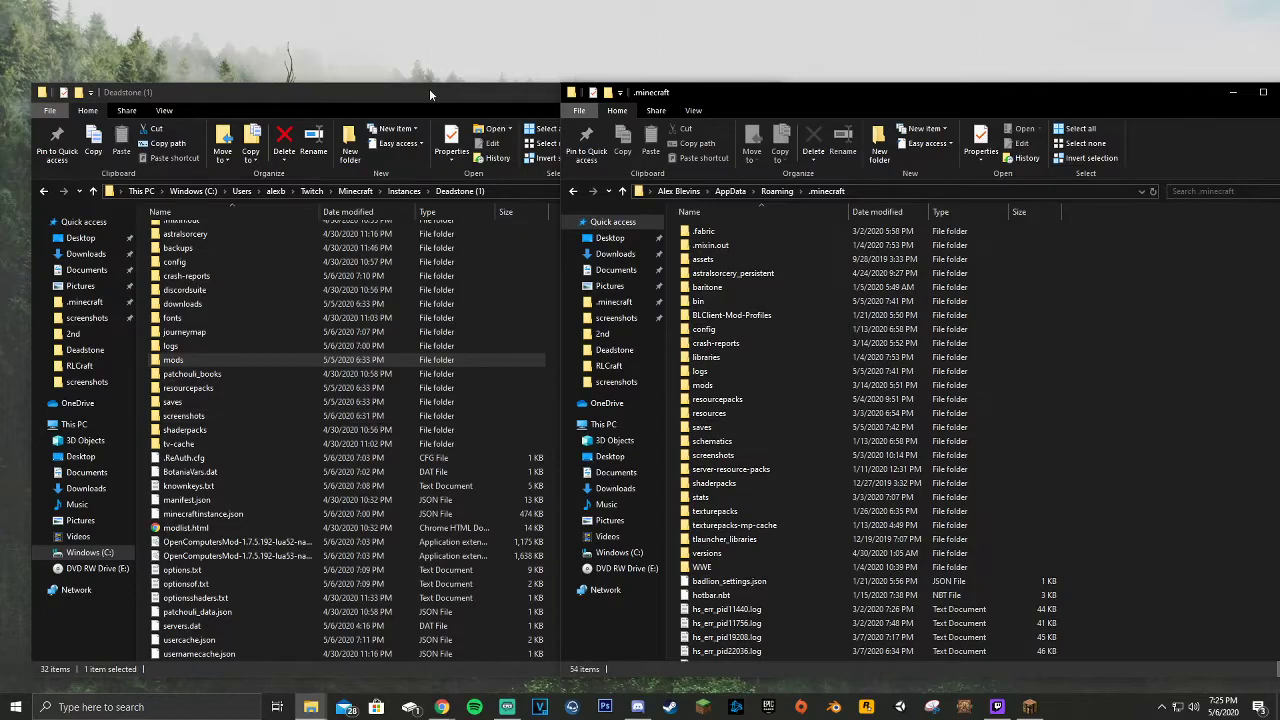
Snap the Deadstone (1) window to the left half, beside the .minecraft window, and bring it forward
mouse_move(430, 92)
mouse_down()
mouse_move(395, 104)
mouse_move(415, 97)
mouse_move(402, 92)
mouse_up()
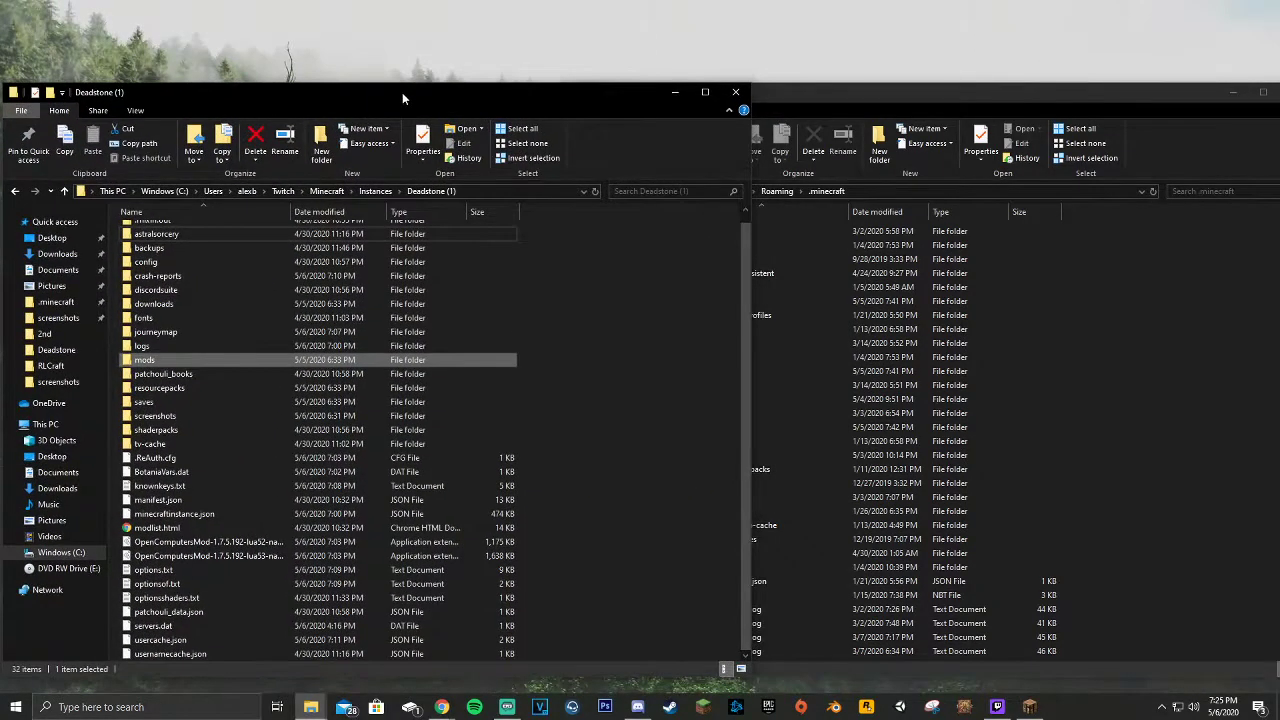
click(1149, 308)
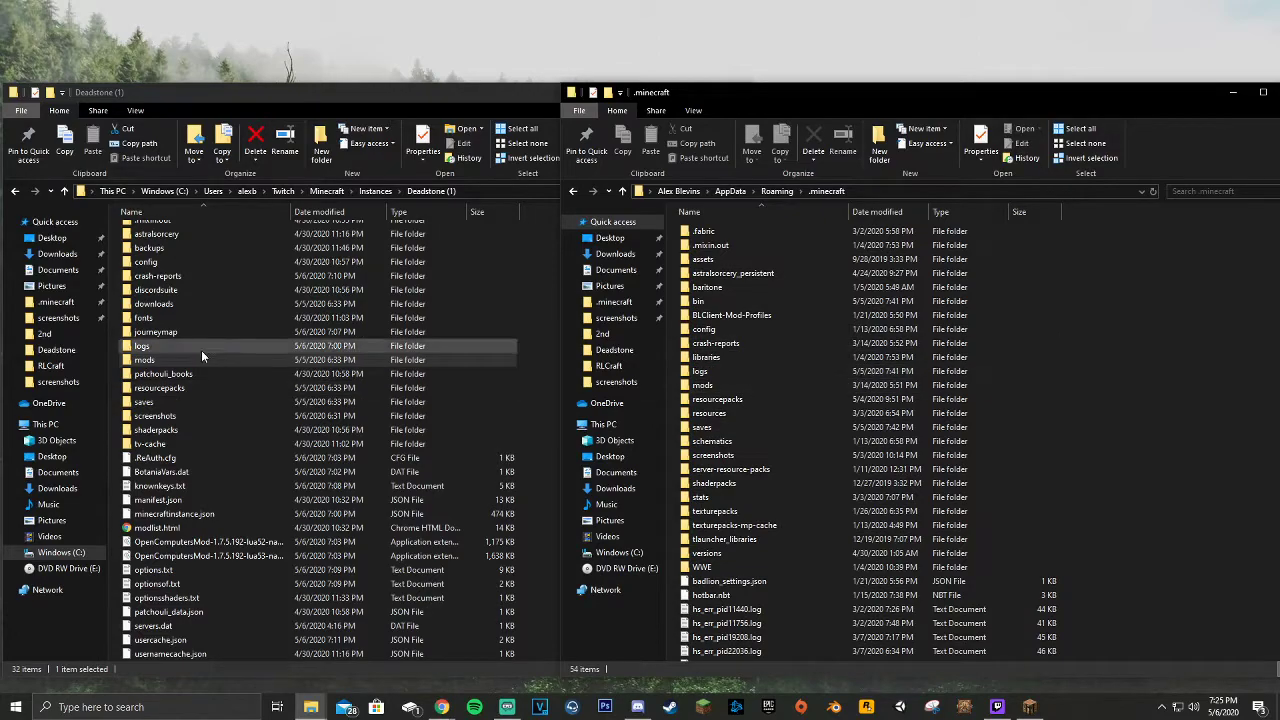
key(super+r)
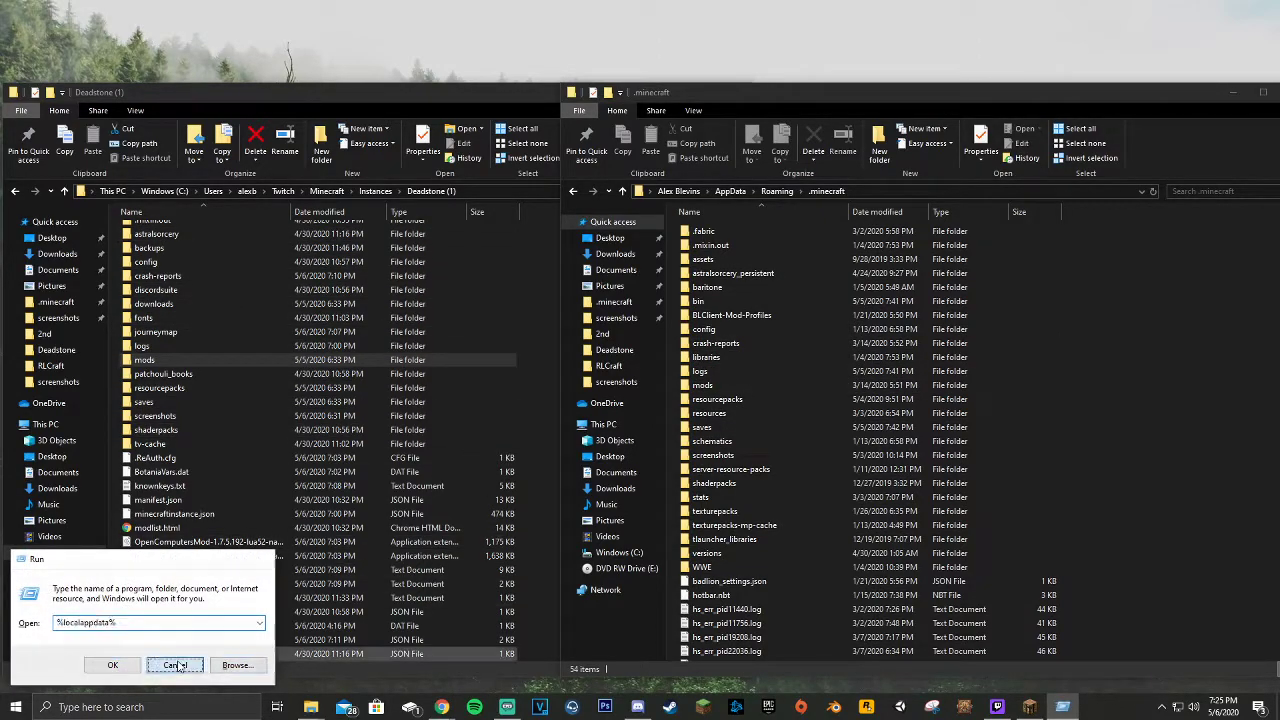
click(172, 664)
click(822, 97)
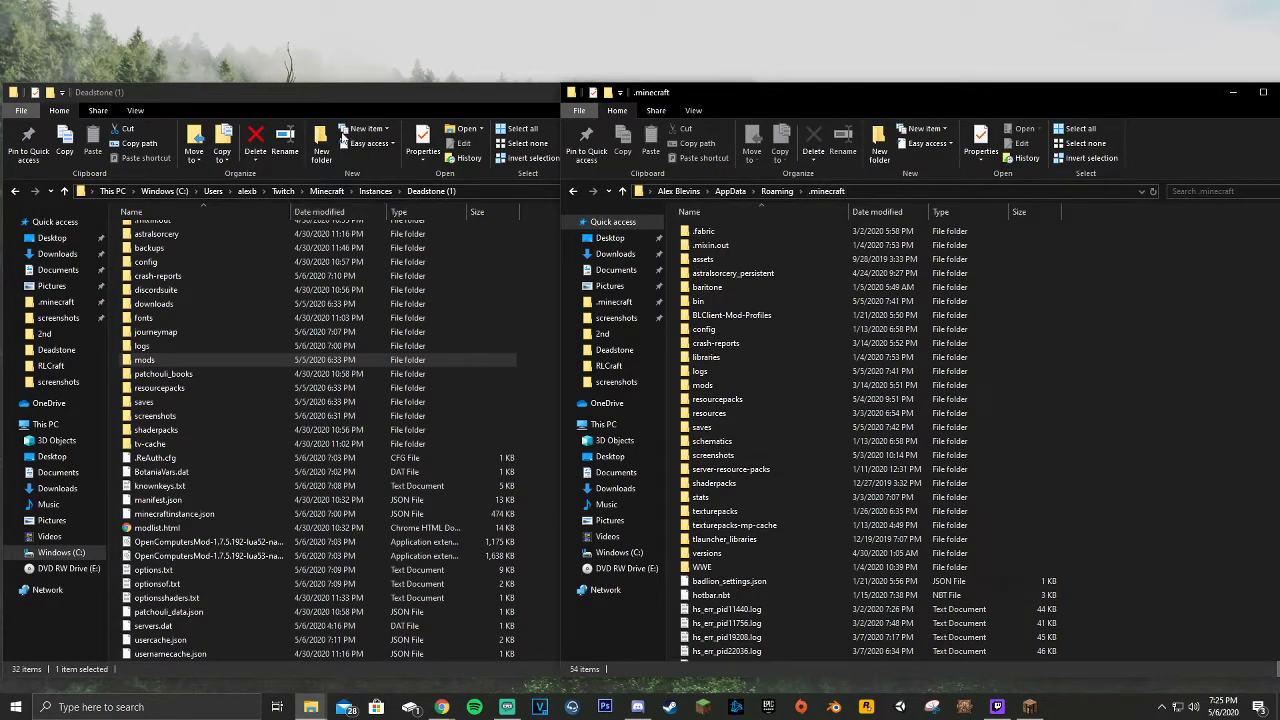
click(360, 98)
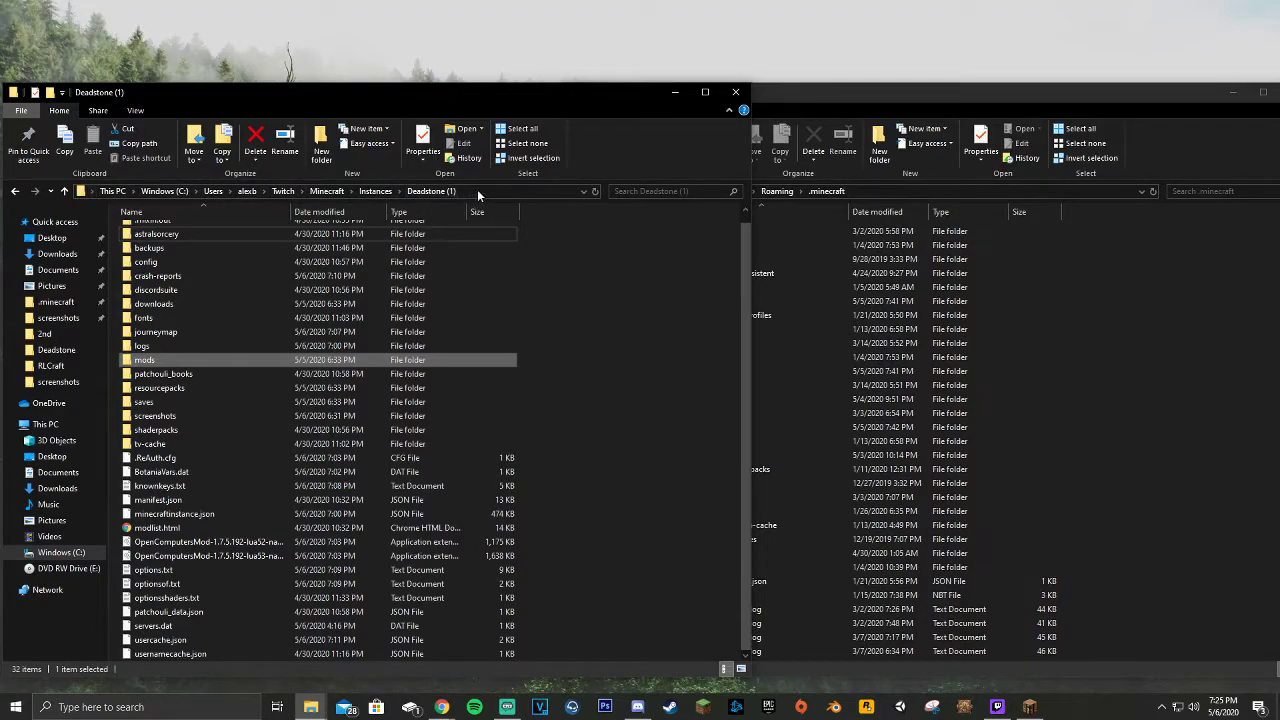
click(174, 191)
double_click(194, 388)
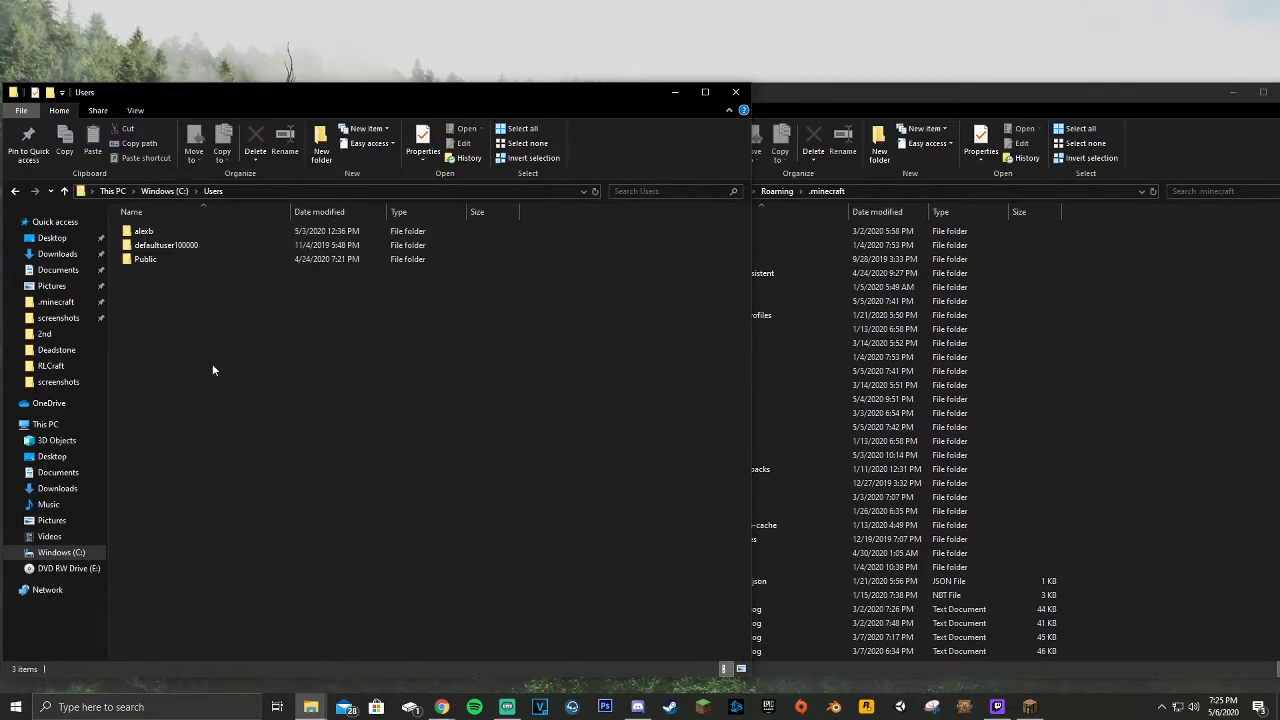
double_click(193, 233)
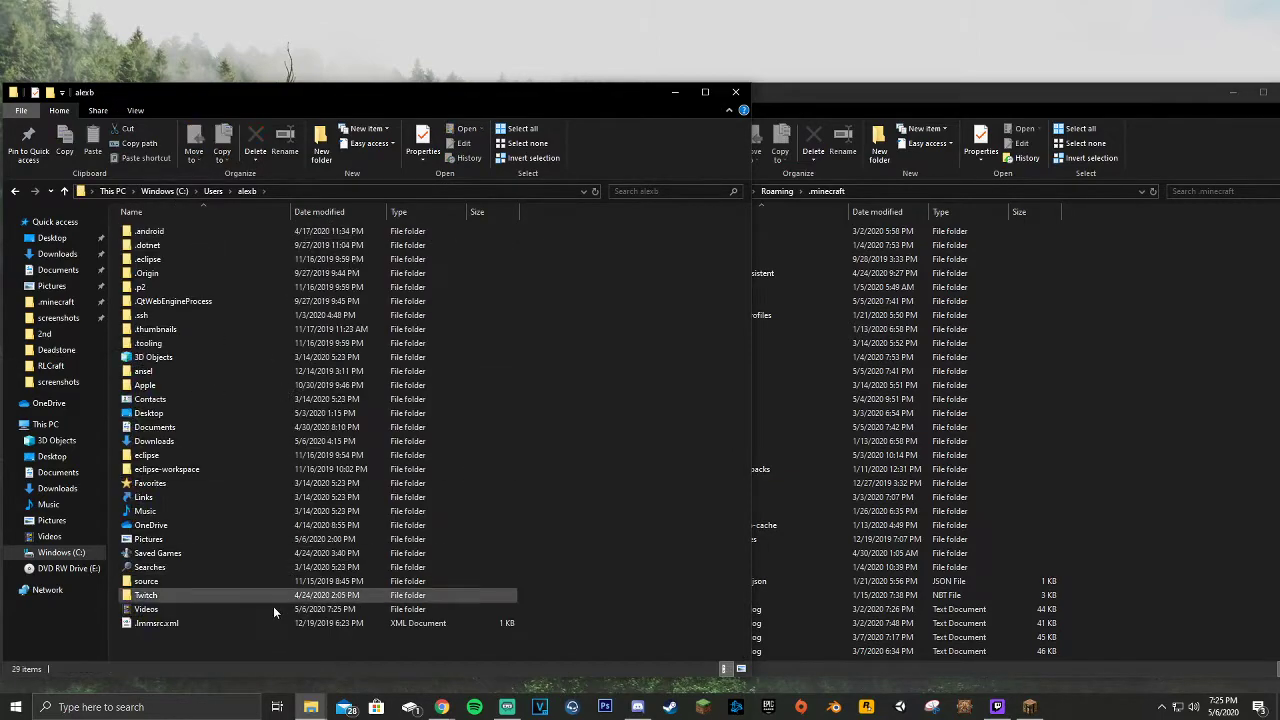
click(238, 594)
double_click(238, 594)
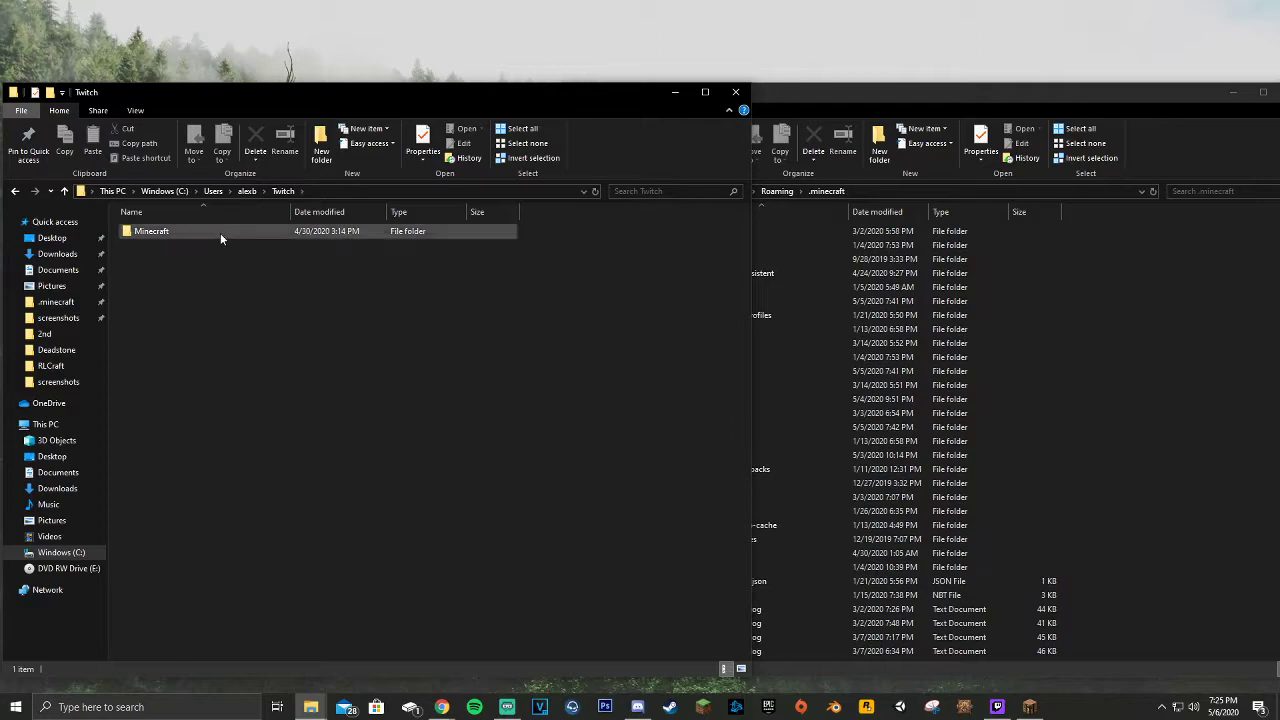
double_click(220, 233)
double_click(223, 270)
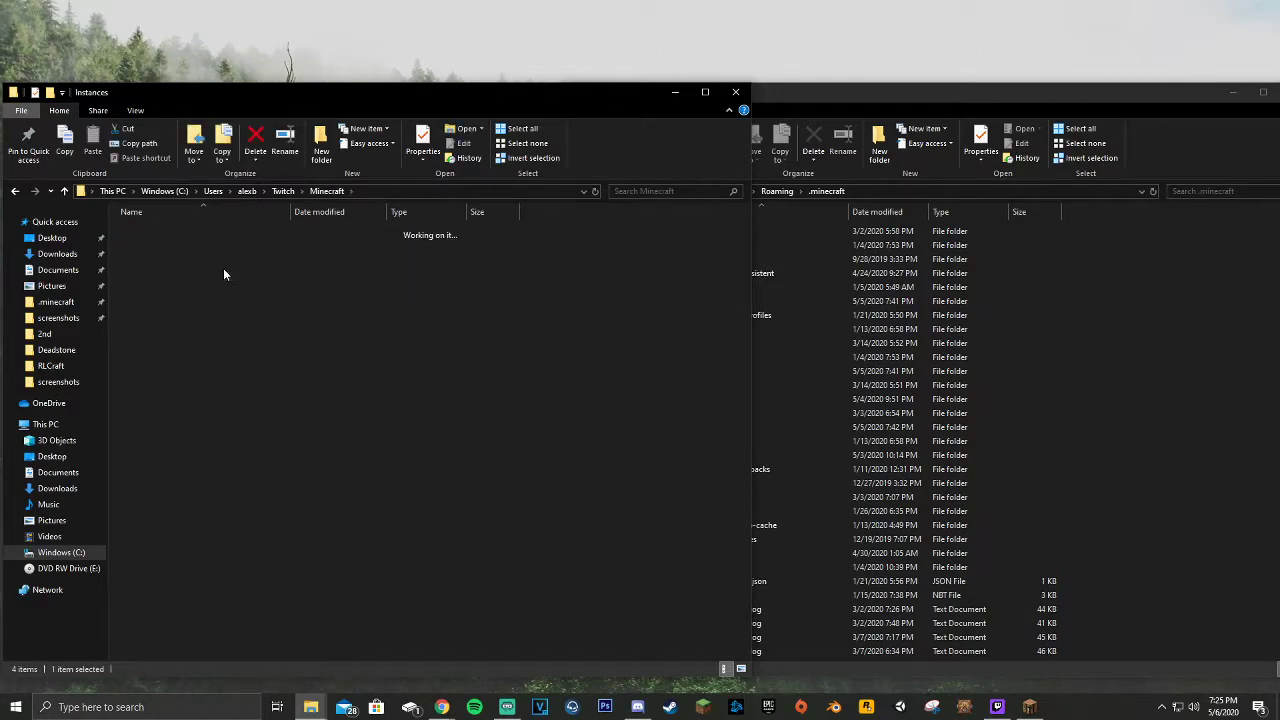
click(218, 276)
double_click(216, 277)
click(216, 276)
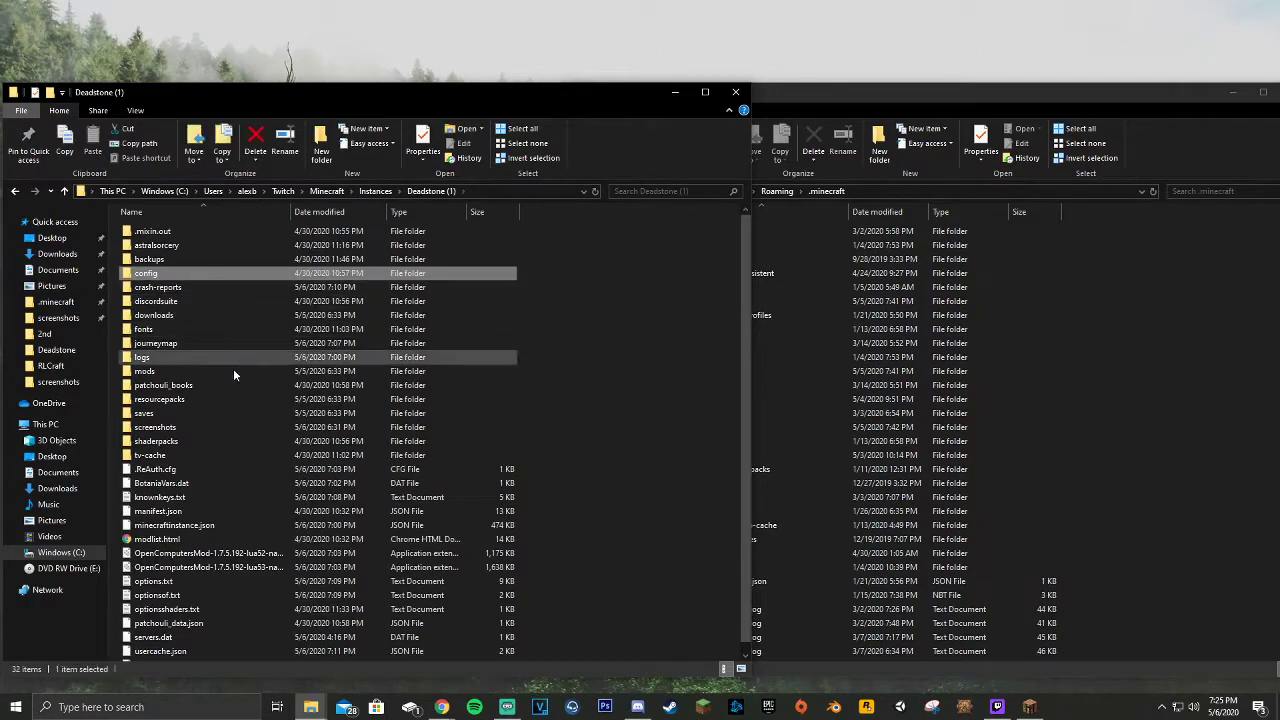
click(242, 373)
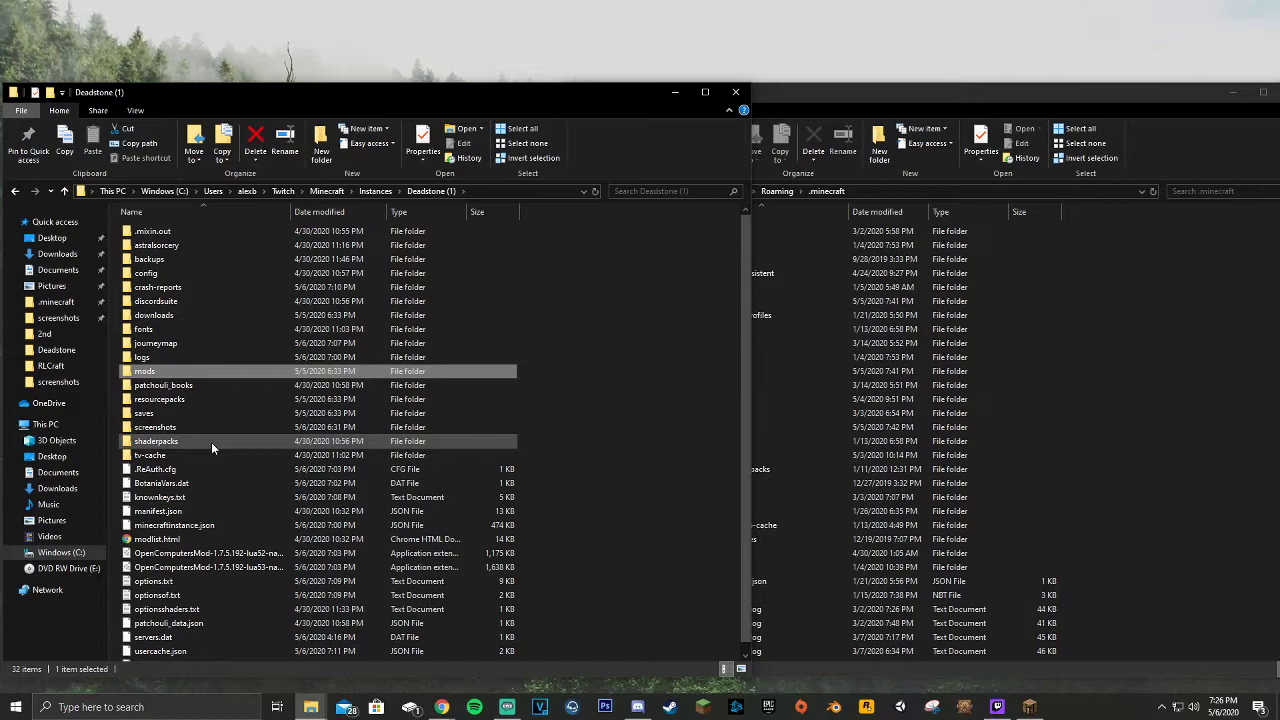
scroll(242, 373, down, 1)
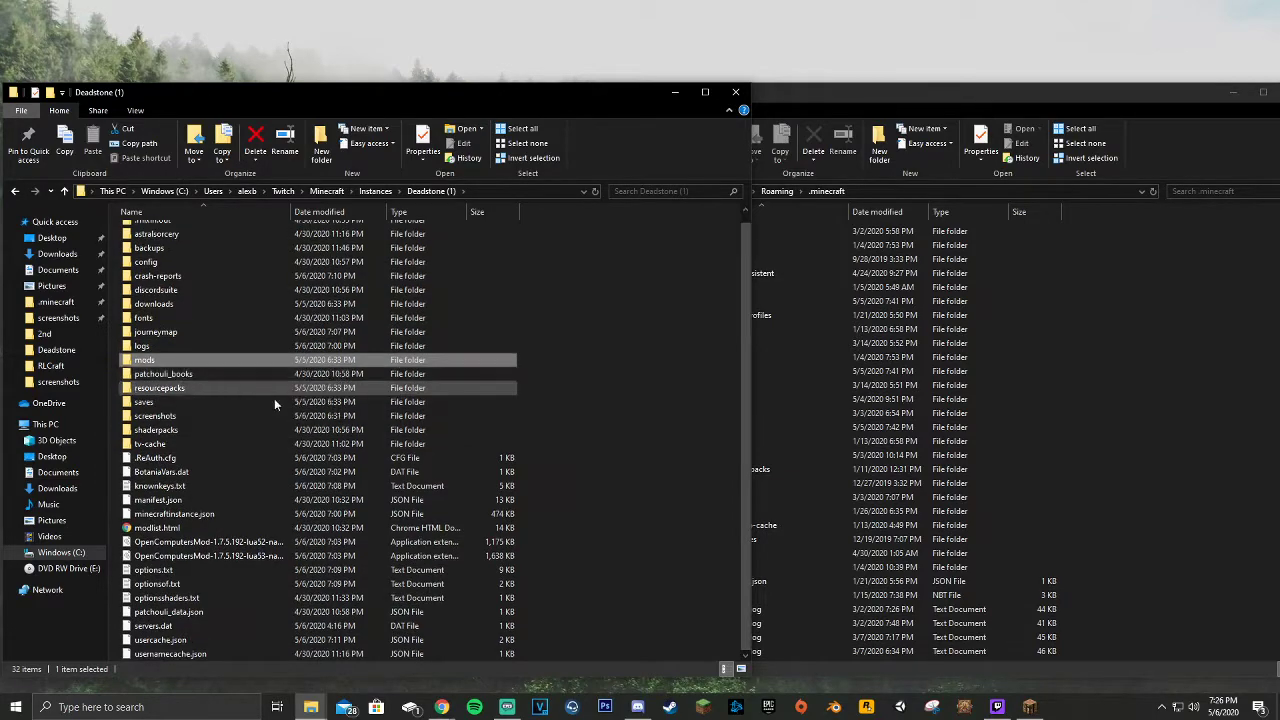
Paste Deadstone's mods folder inside the .minecraft mods folder, accidentally creating a nested copy
click(1114, 397)
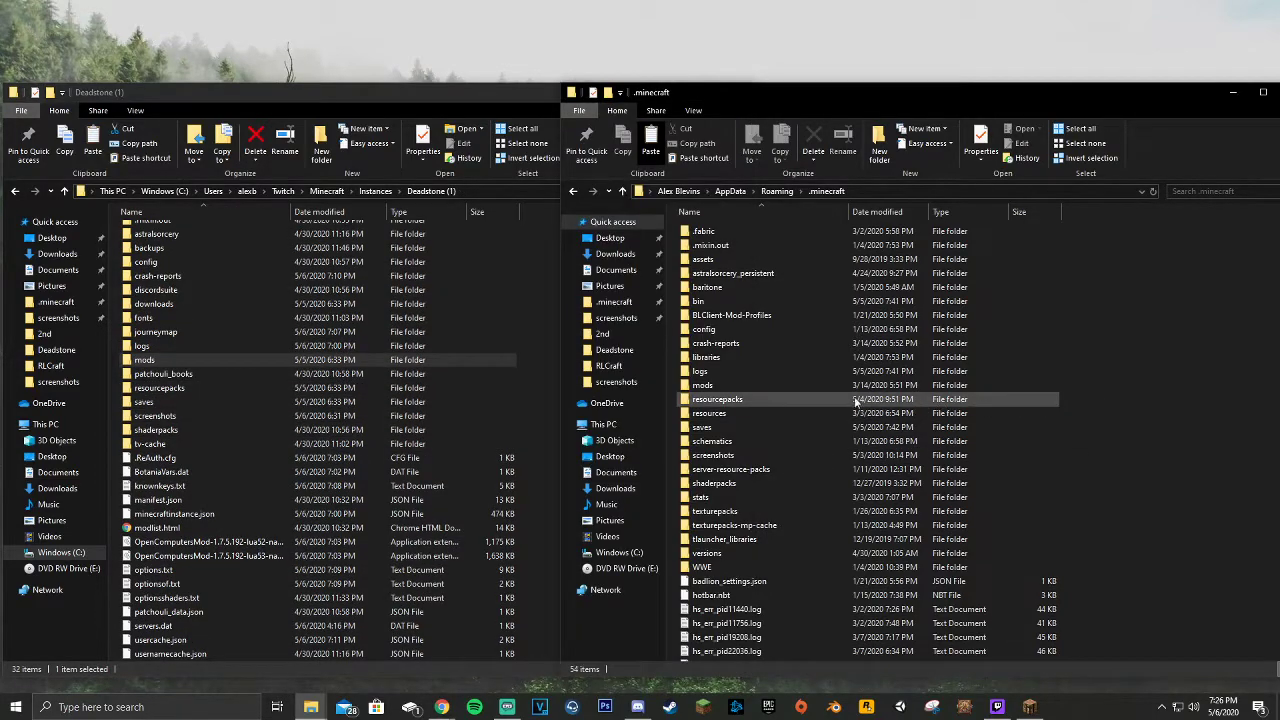
click(316, 362)
click(1107, 373)
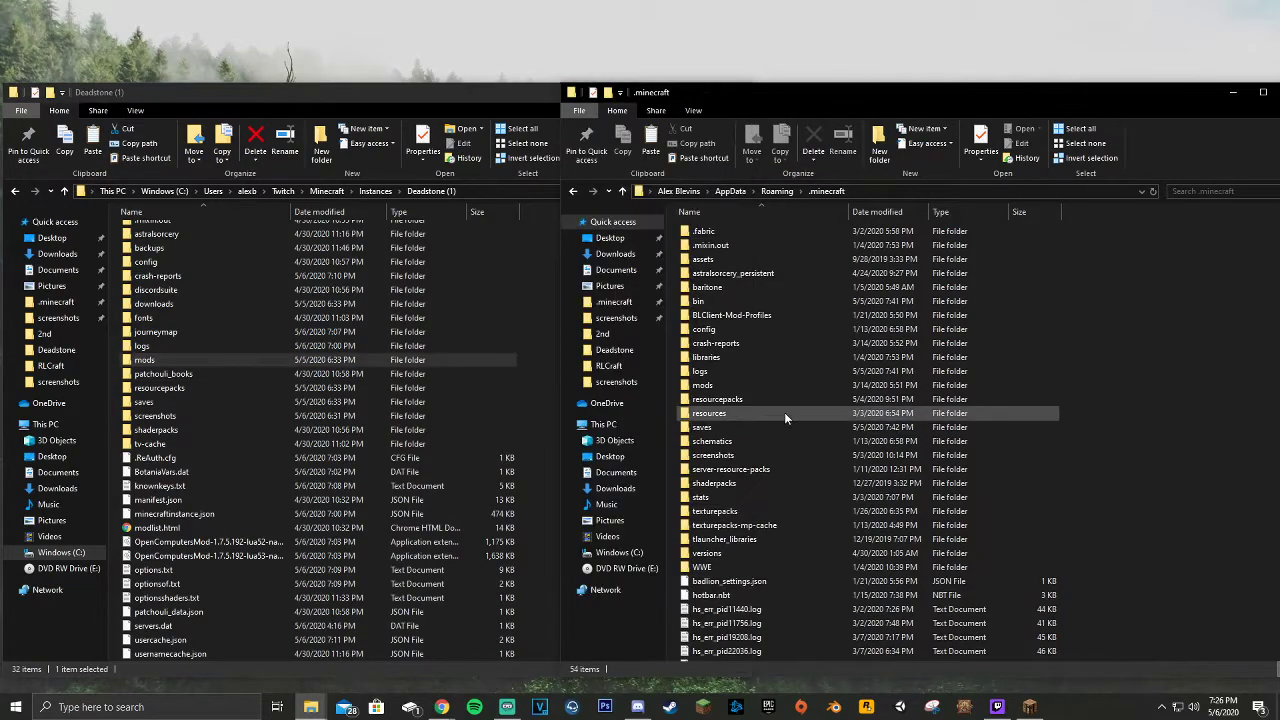
click(766, 390)
double_click(766, 391)
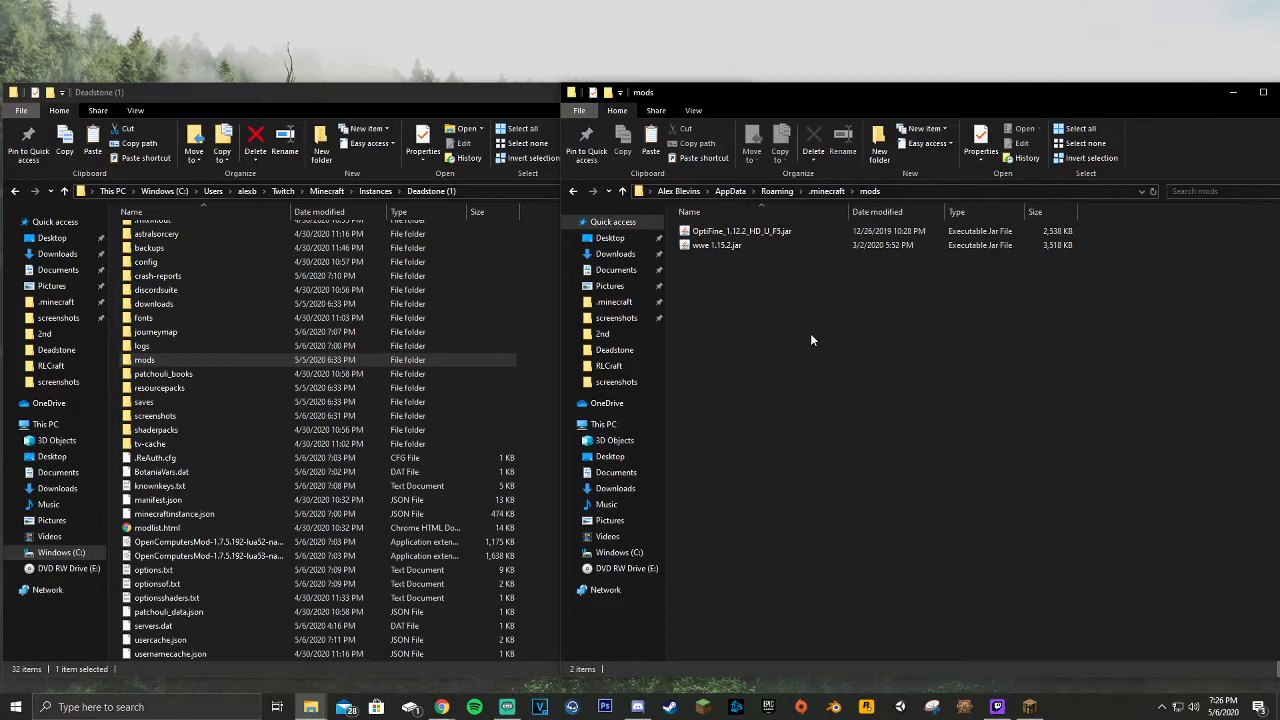
key(ctrl+v)
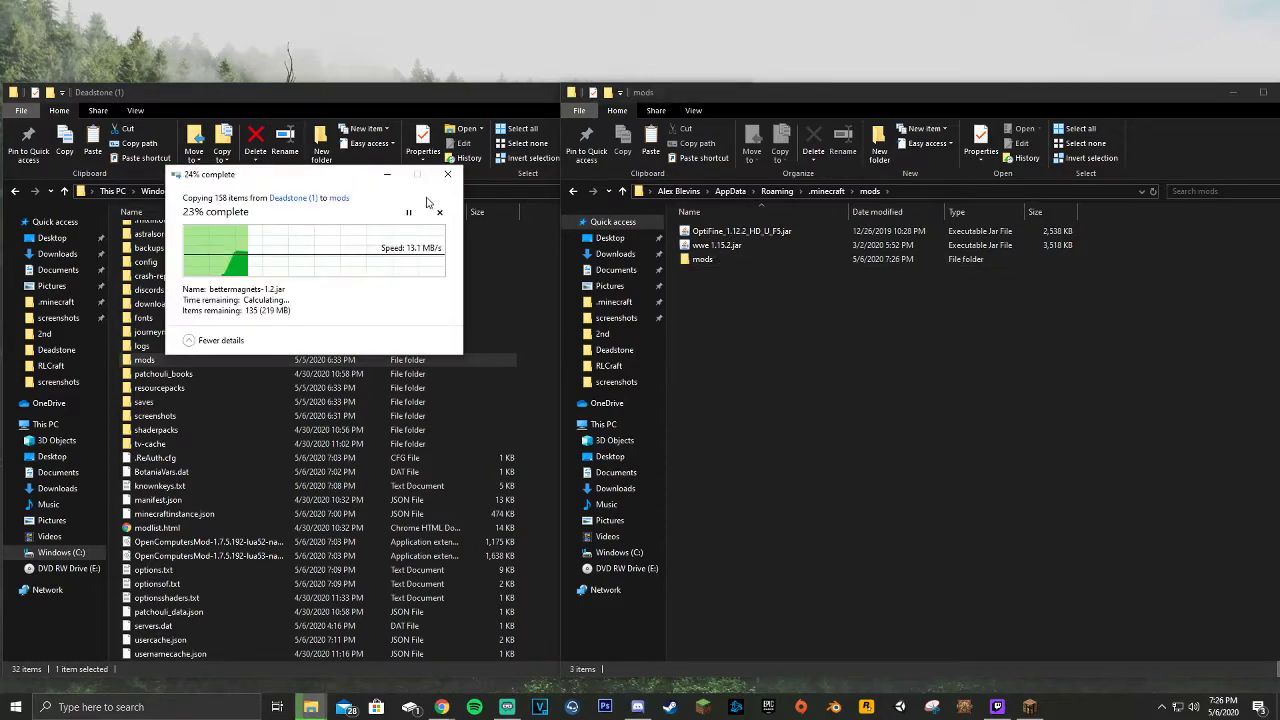
click(446, 180)
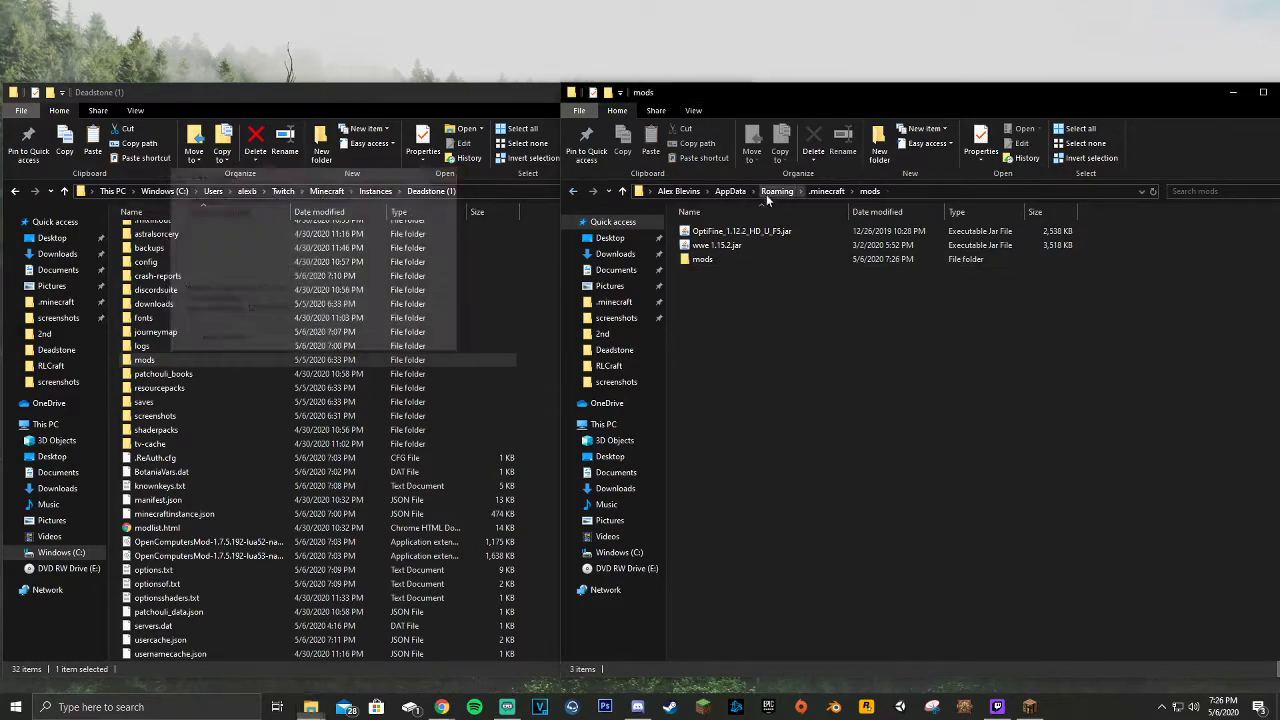
Delete the nested mods copy and paste the mods folder directly into .minecraft
click(736, 262)
key(Delete)
click(827, 191)
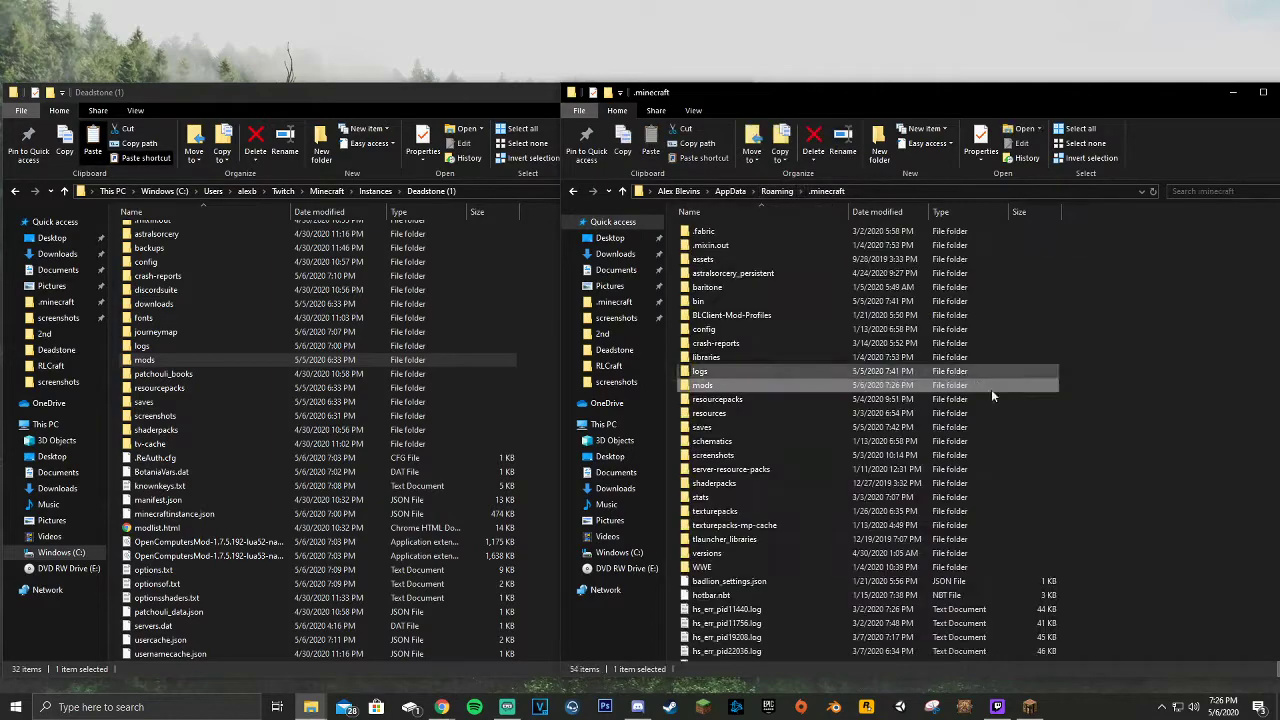
click(1090, 406)
key(ctrl+v)
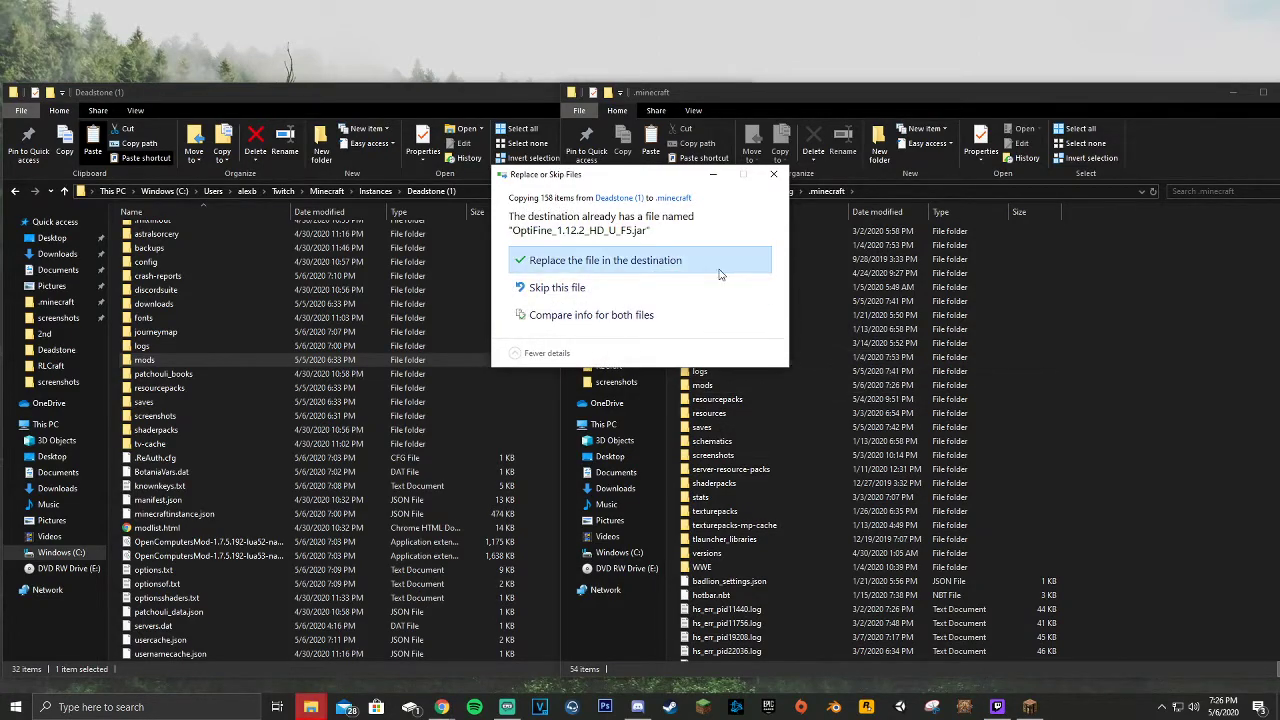
Replace the existing files in .minecraft, then browse its mods folder
click(646, 265)
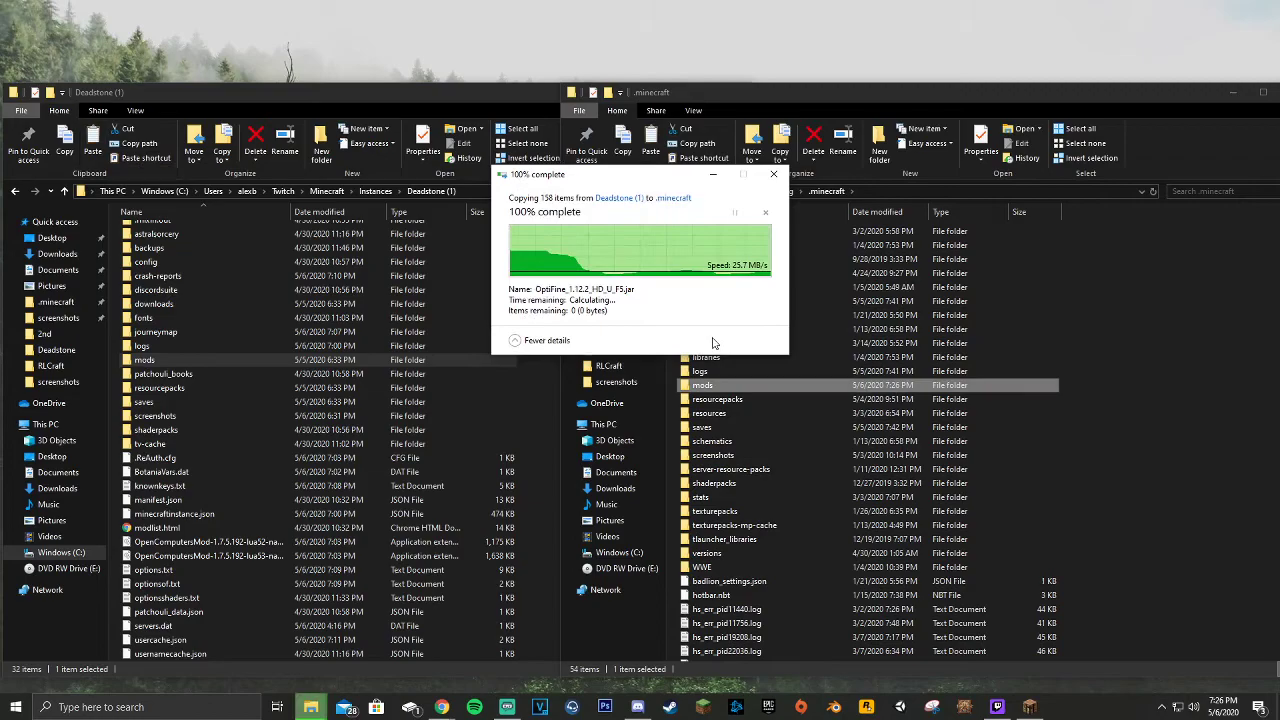
double_click(735, 385)
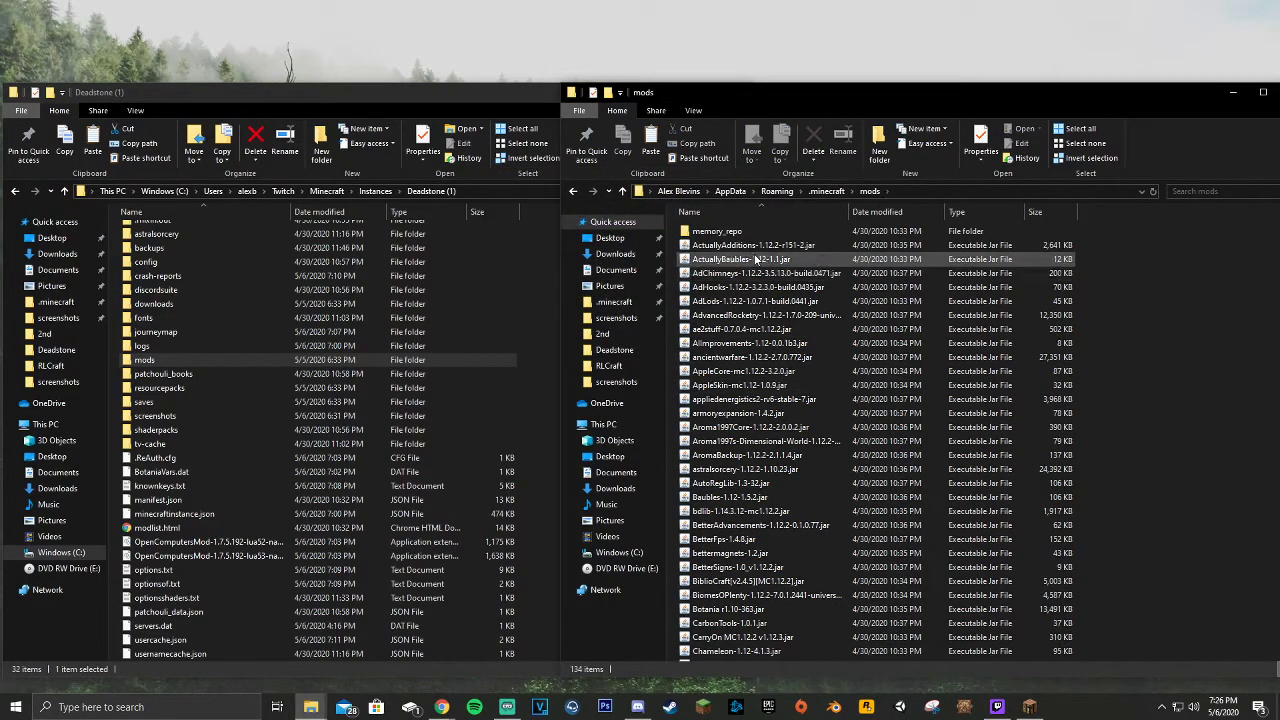
scroll(755, 258, down, 20)
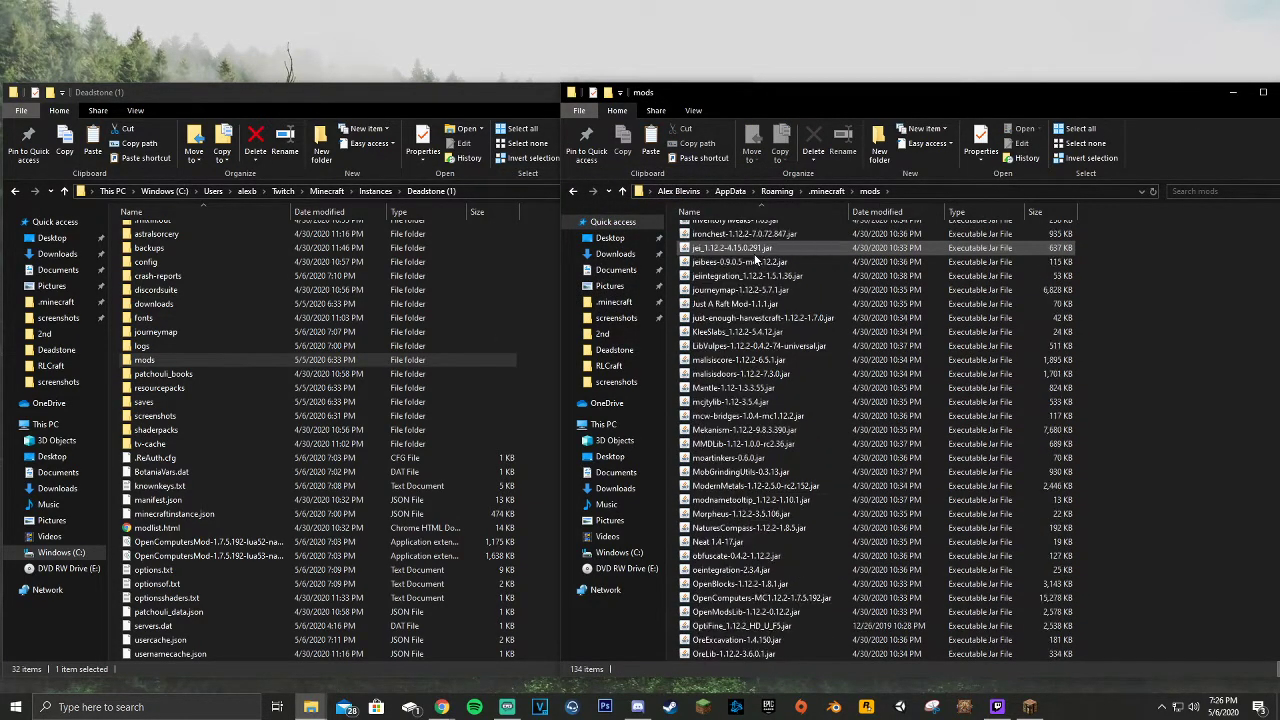
scroll(755, 258, down, 13)
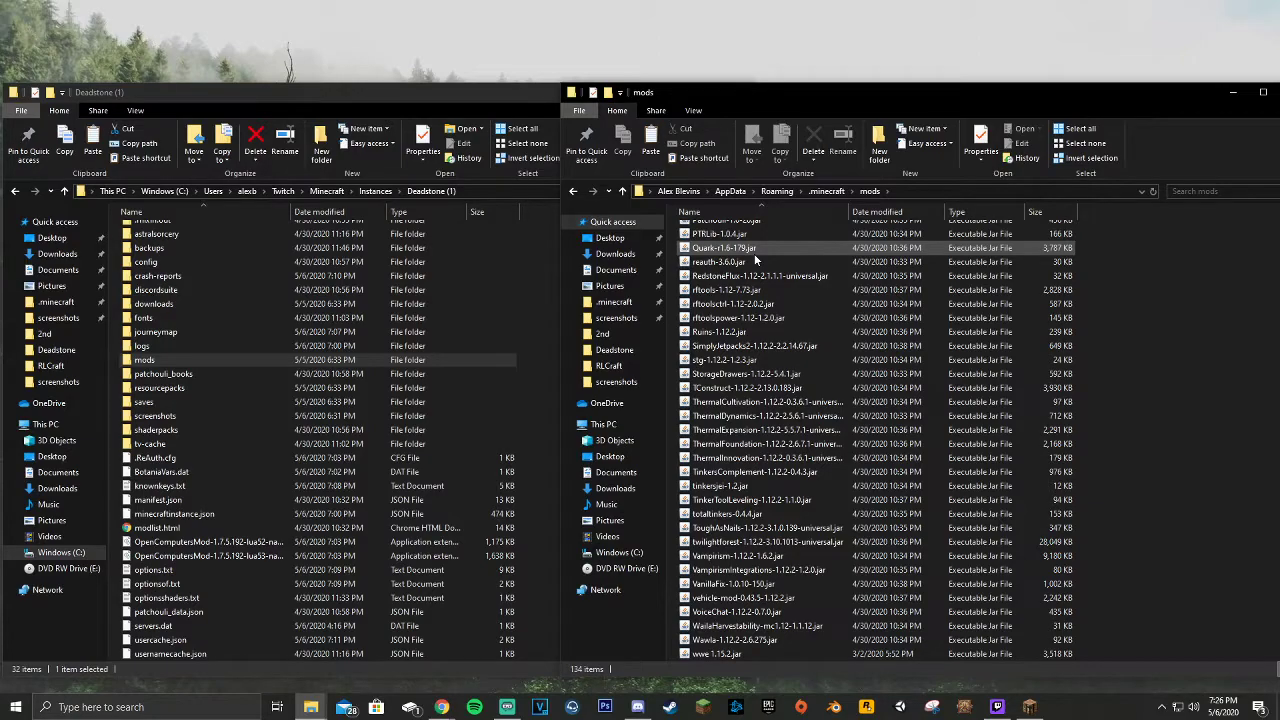
Delete wwe 1.15.2.jar from the mods folder and review the remaining 133 items
click(780, 654)
key(Delete)
scroll(1174, 421, up, 20)
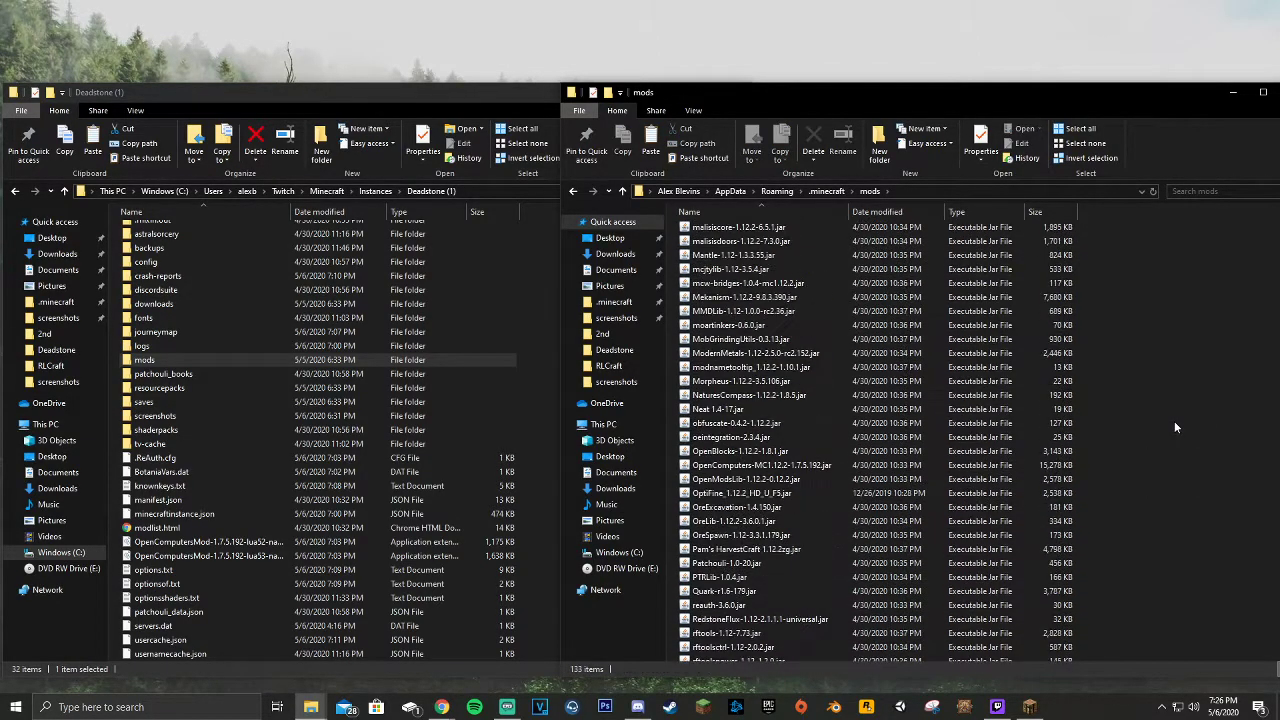
scroll(1027, 344, up, 9)
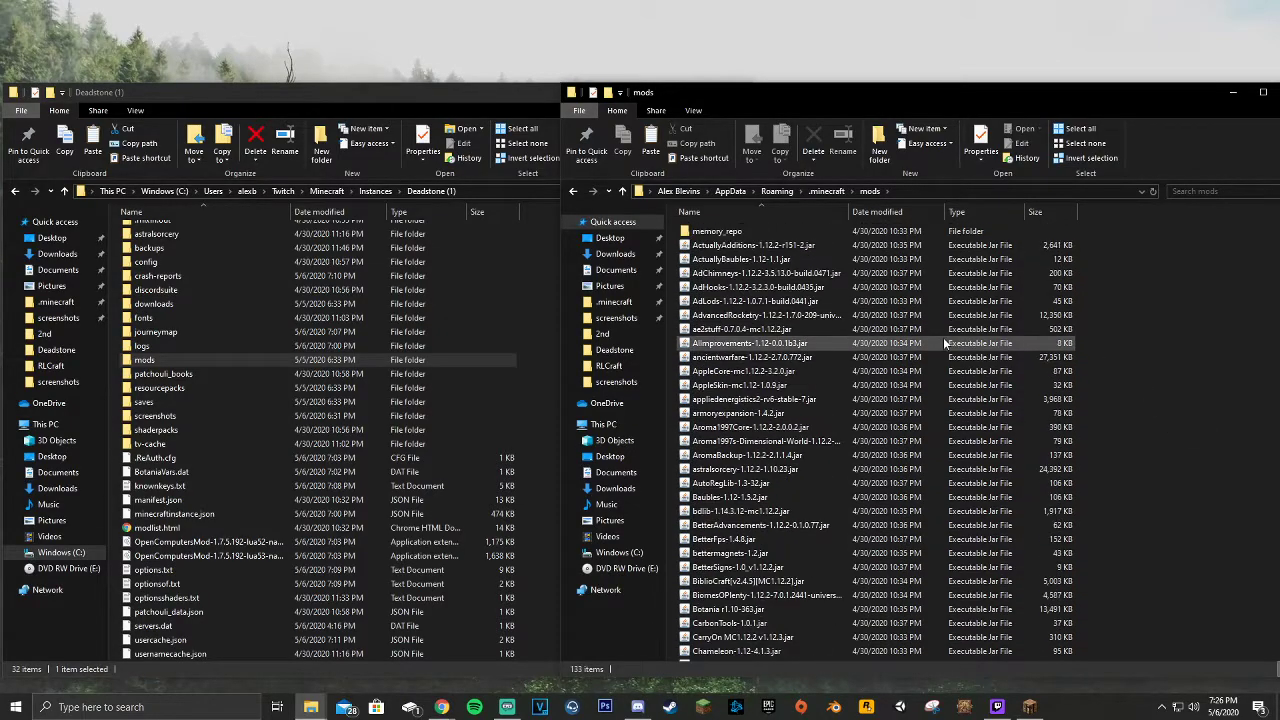
scroll(775, 573, down, 11)
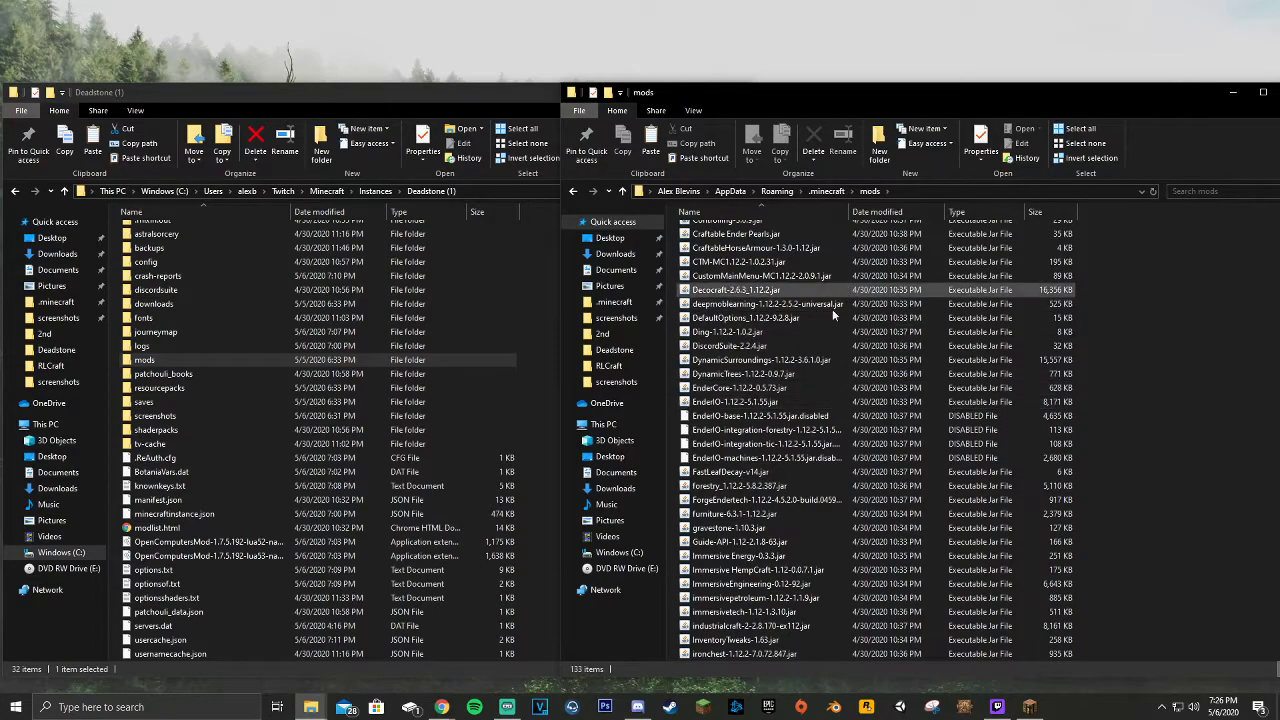
scroll(824, 508, down, 15)
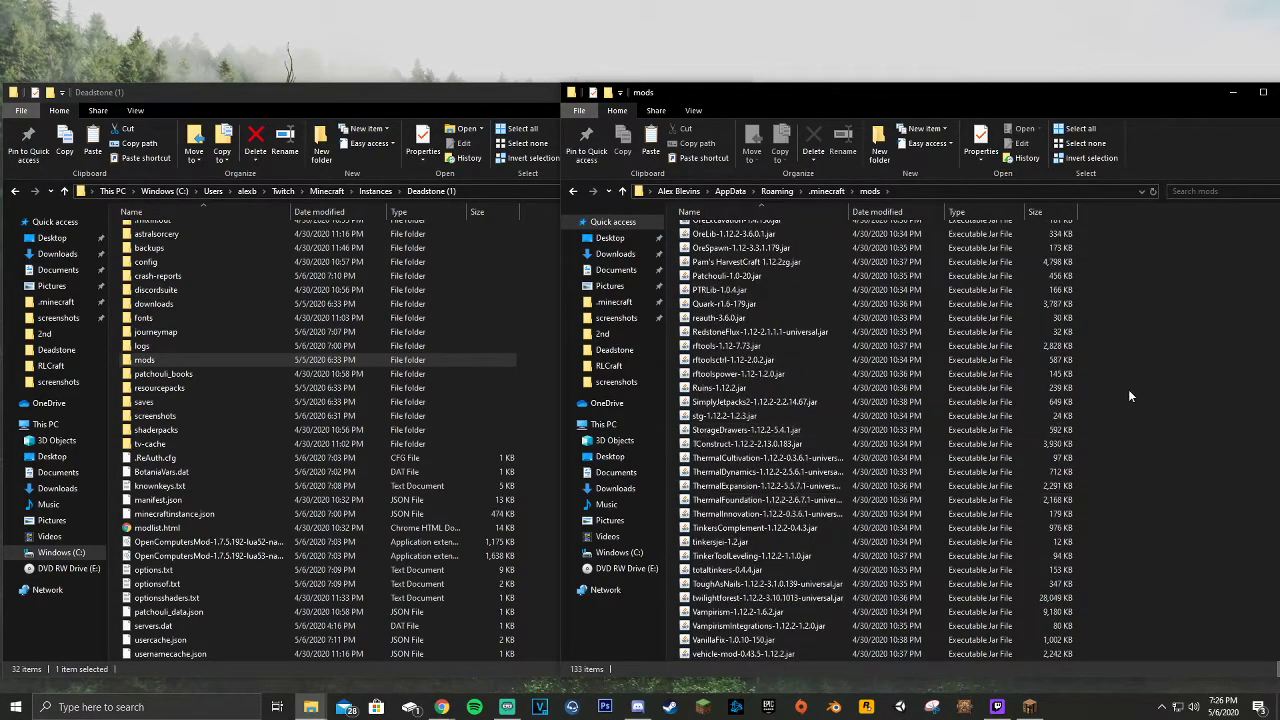
scroll(1120, 395, down, 1)
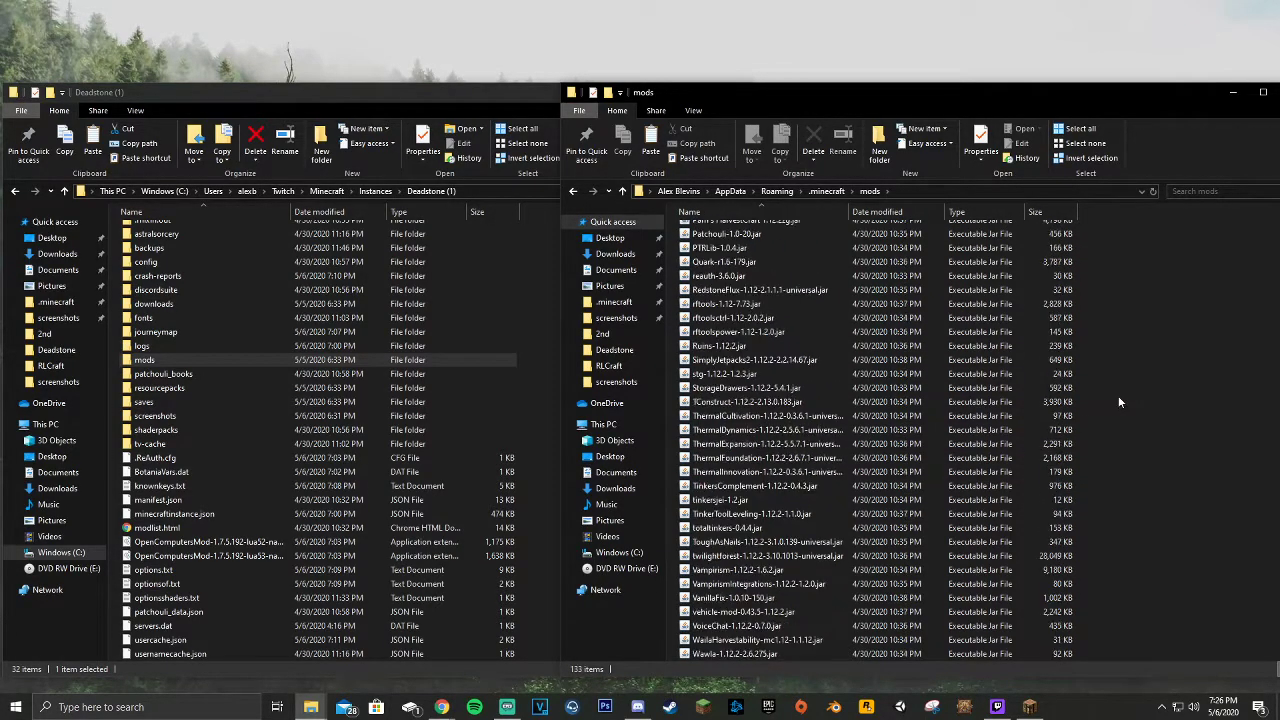
click(824, 192)
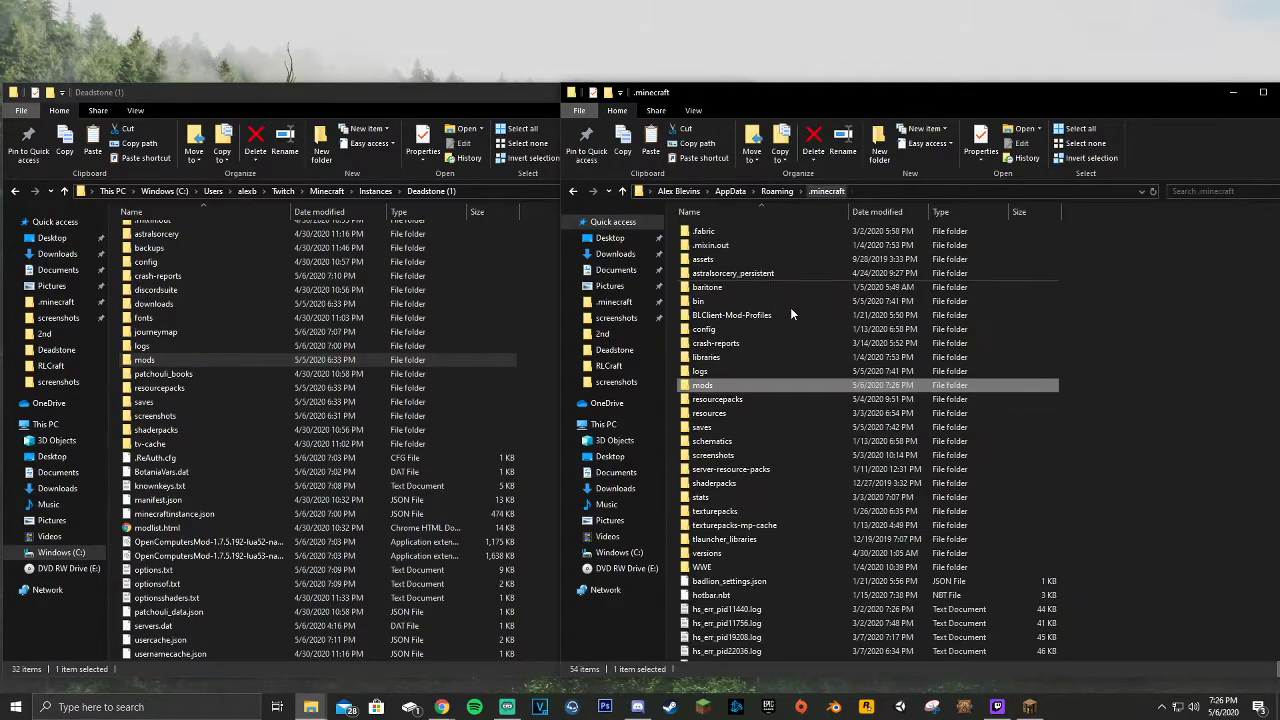
double_click(838, 385)
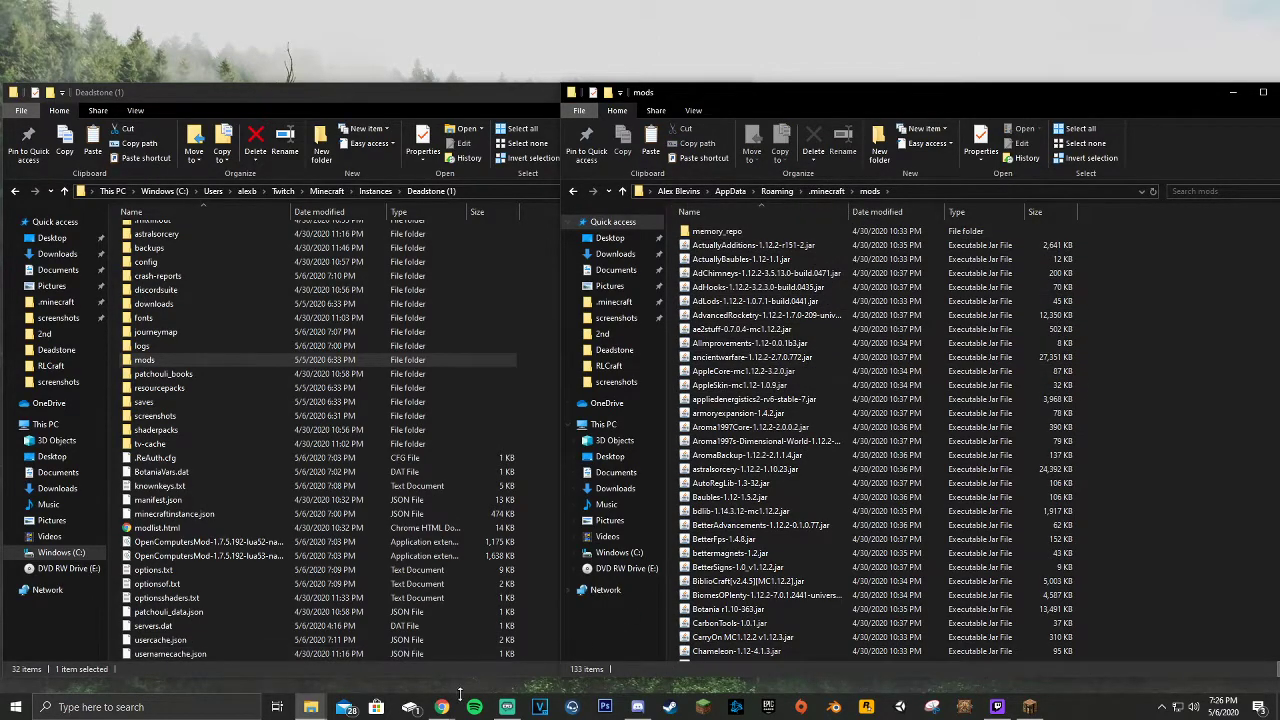
Search Google for 'curse forge download' in a new Chrome tab and open the CurseForge result
mouse_move(441, 705)
click(509, 657)
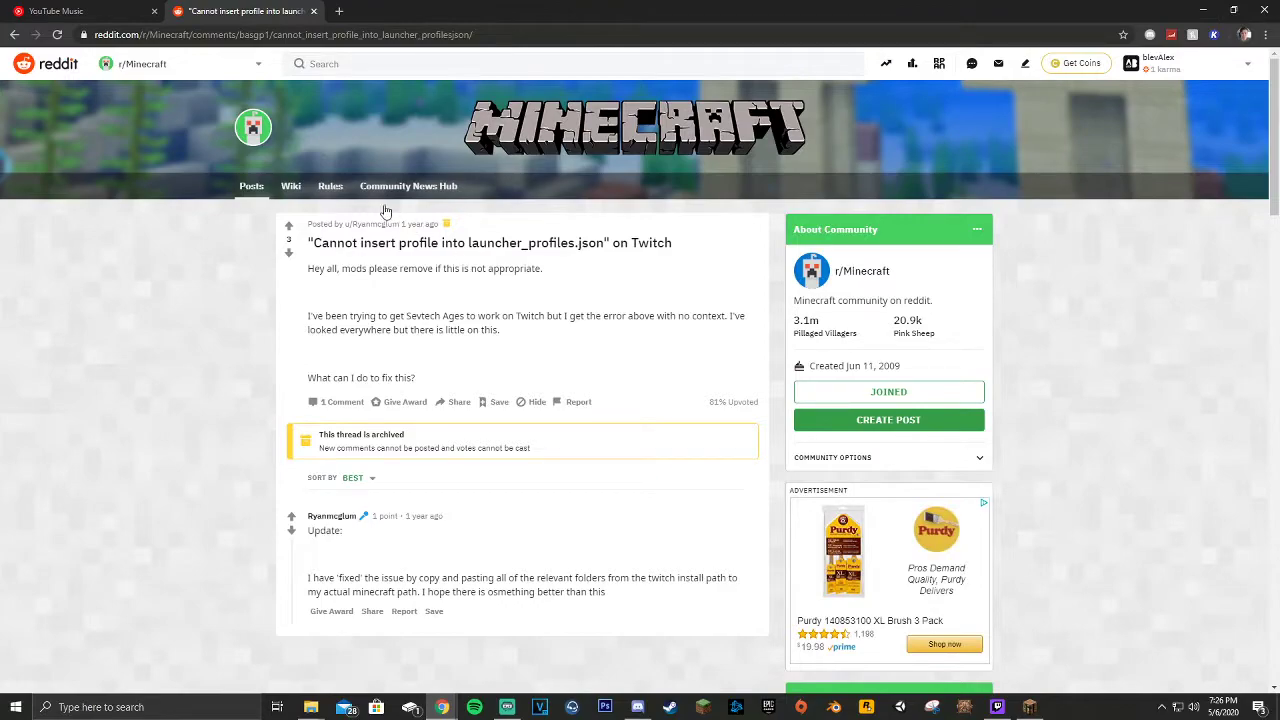
click(341, 12)
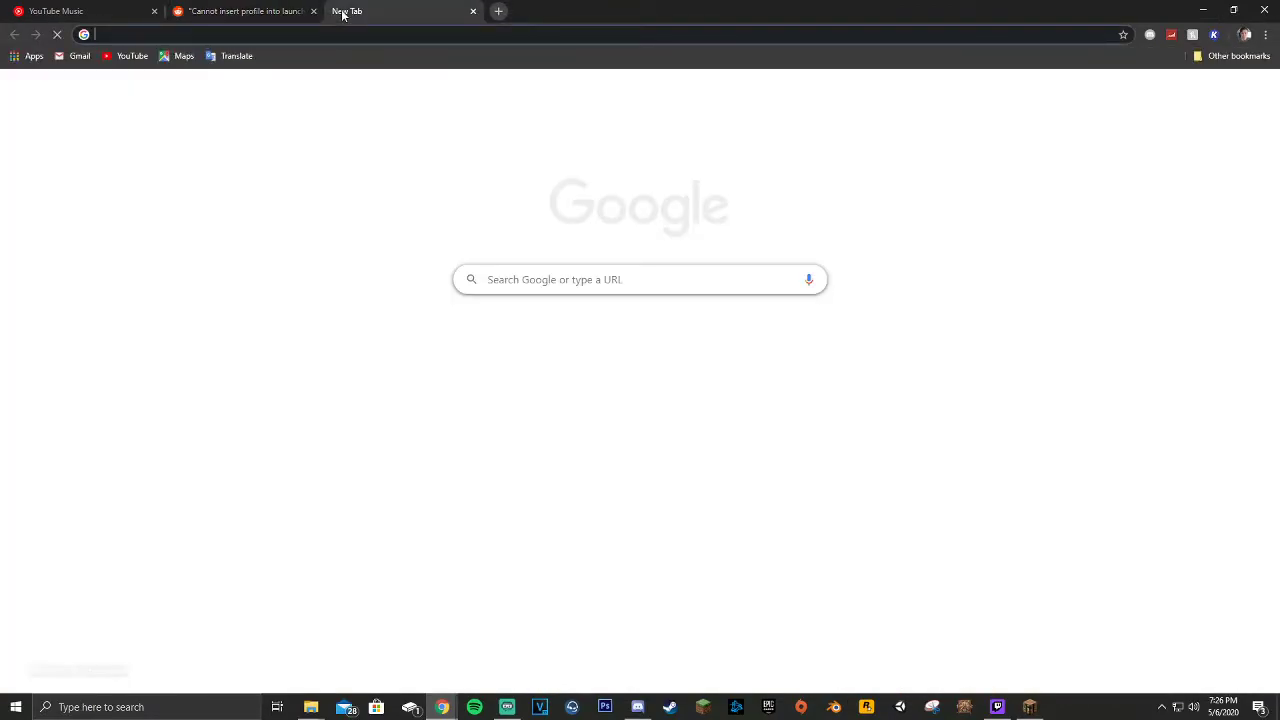
text(fo)
key(BackSpace)
key(BackSpace)
text(c)
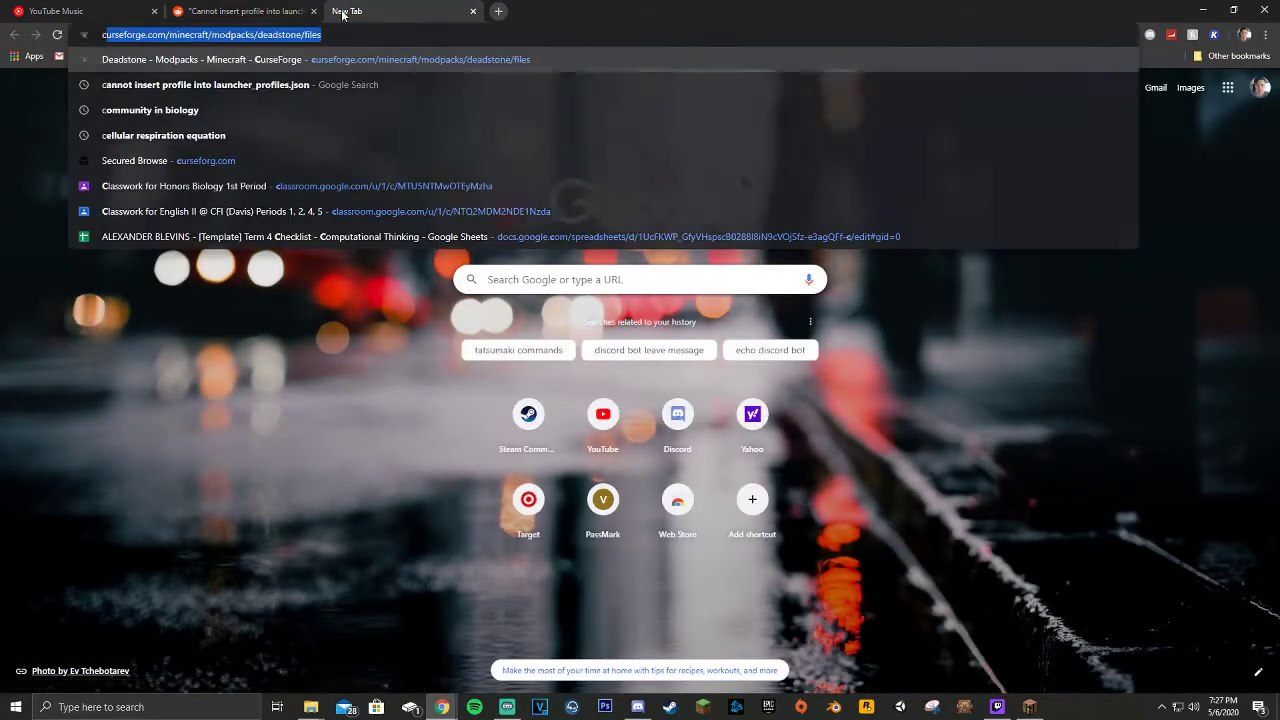
text(urse forge download)
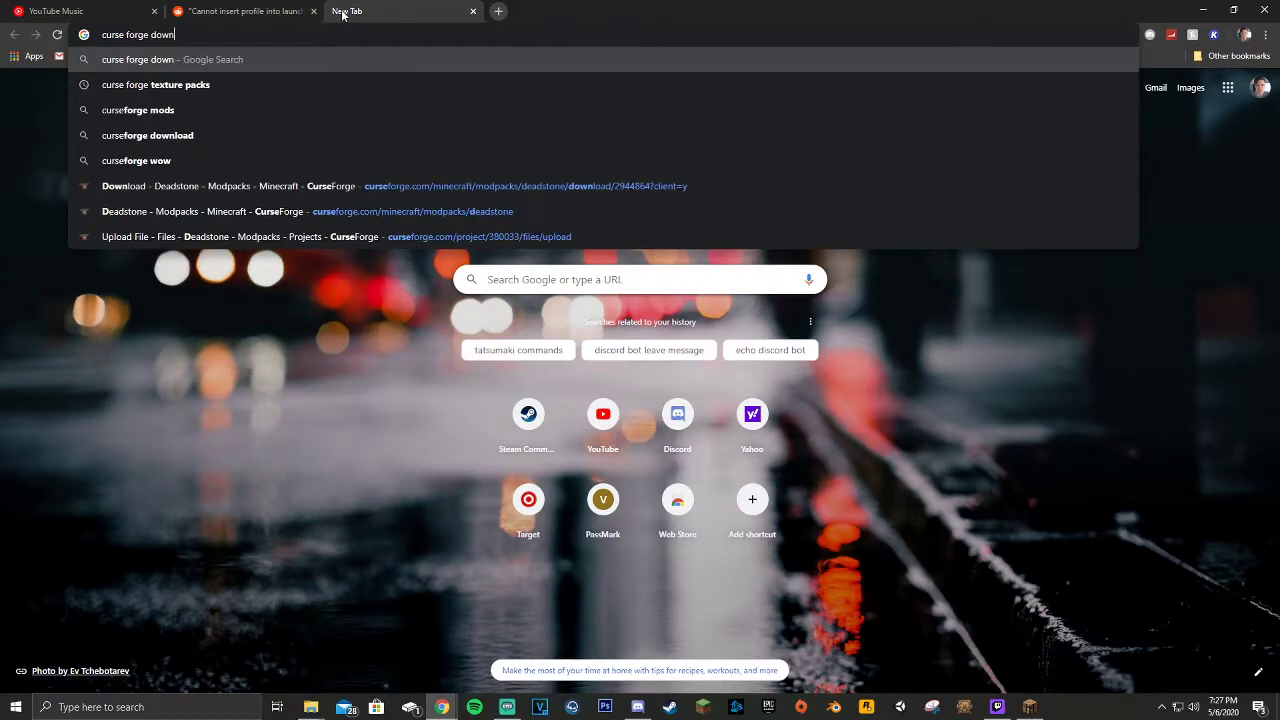
key(Return)
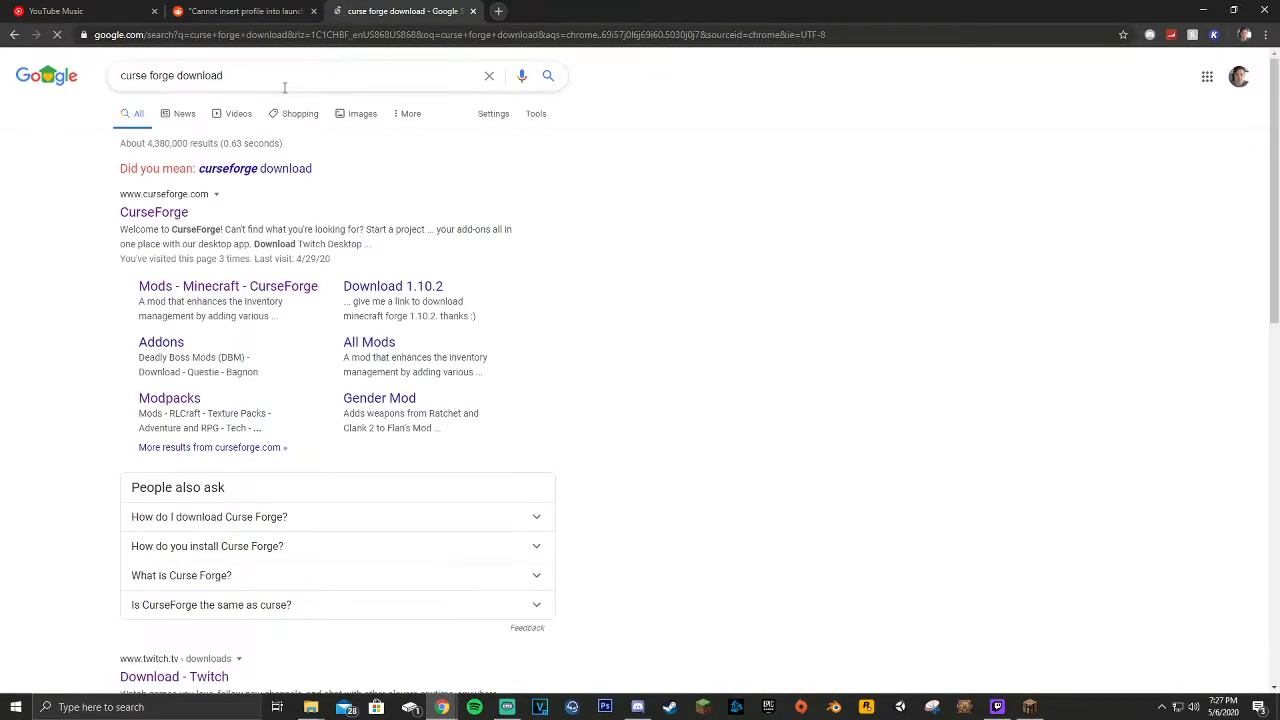
click(213, 290)
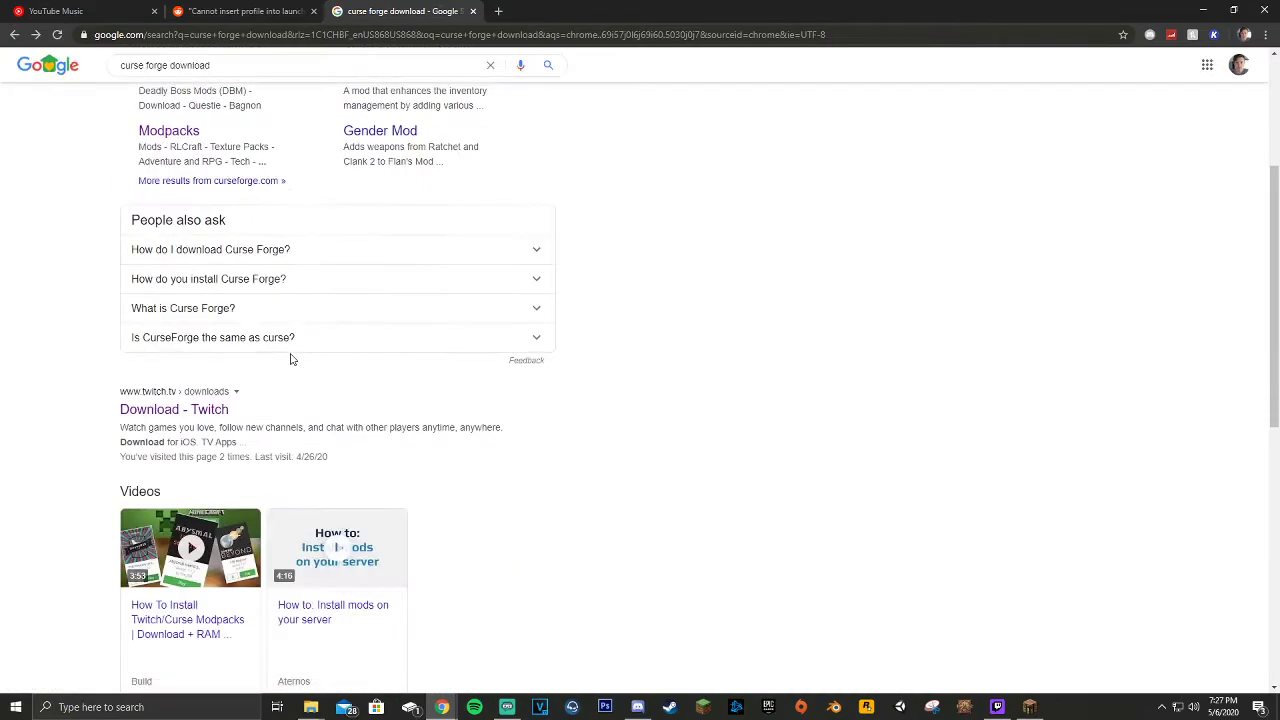
Refine the search to 'curse forge download 1.12.2' and open the Mods - Minecraft - CurseForge page
scroll(306, 337, up, 3)
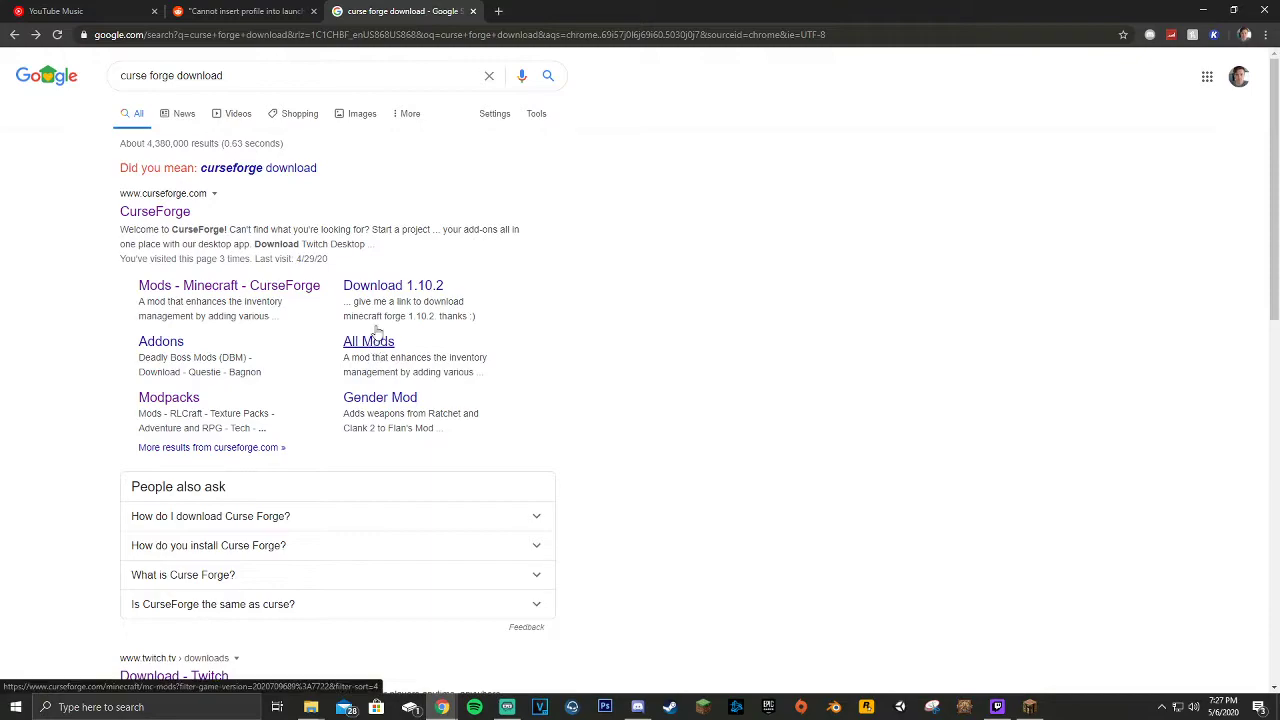
click(297, 80)
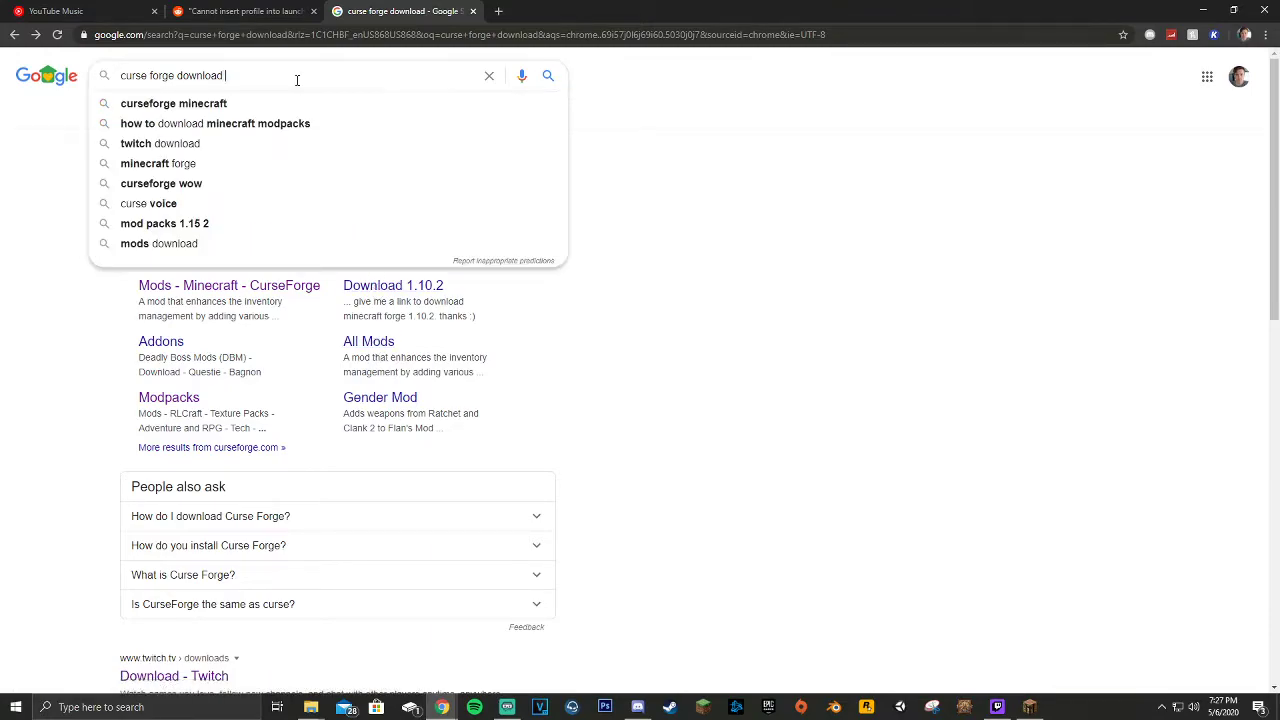
text(1.12.2)
key(Return)
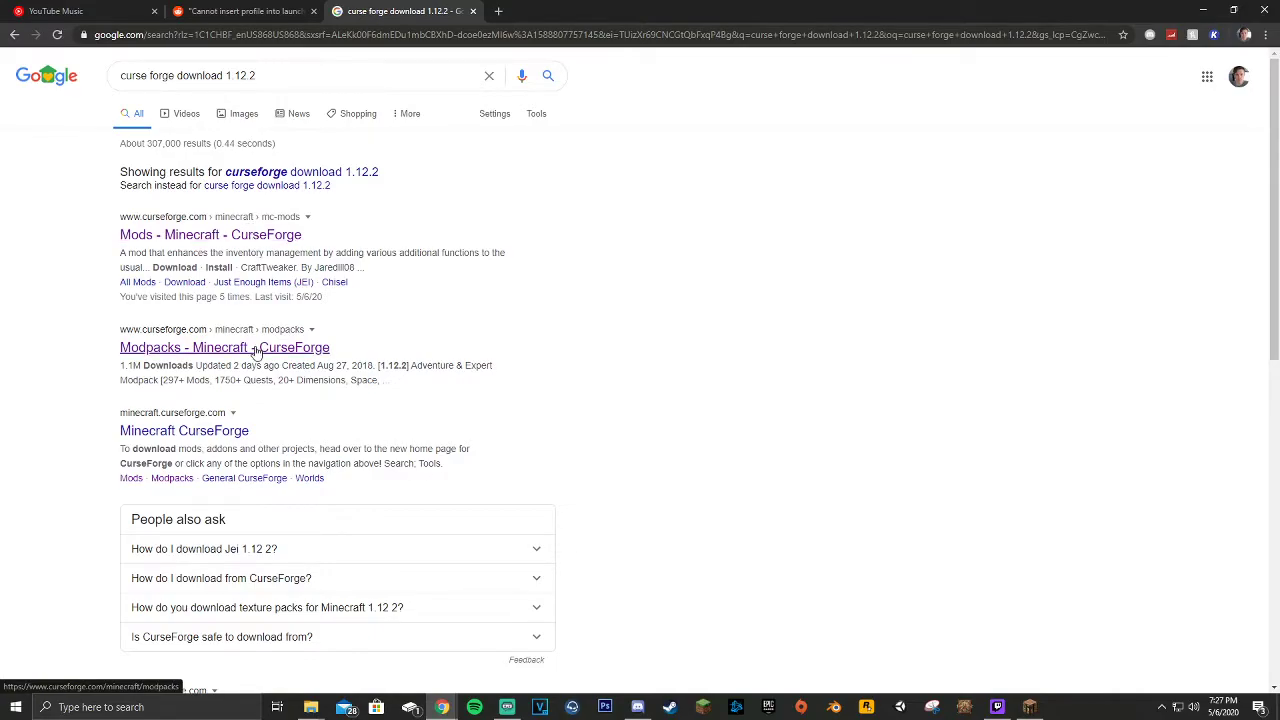
scroll(258, 350, down, 5)
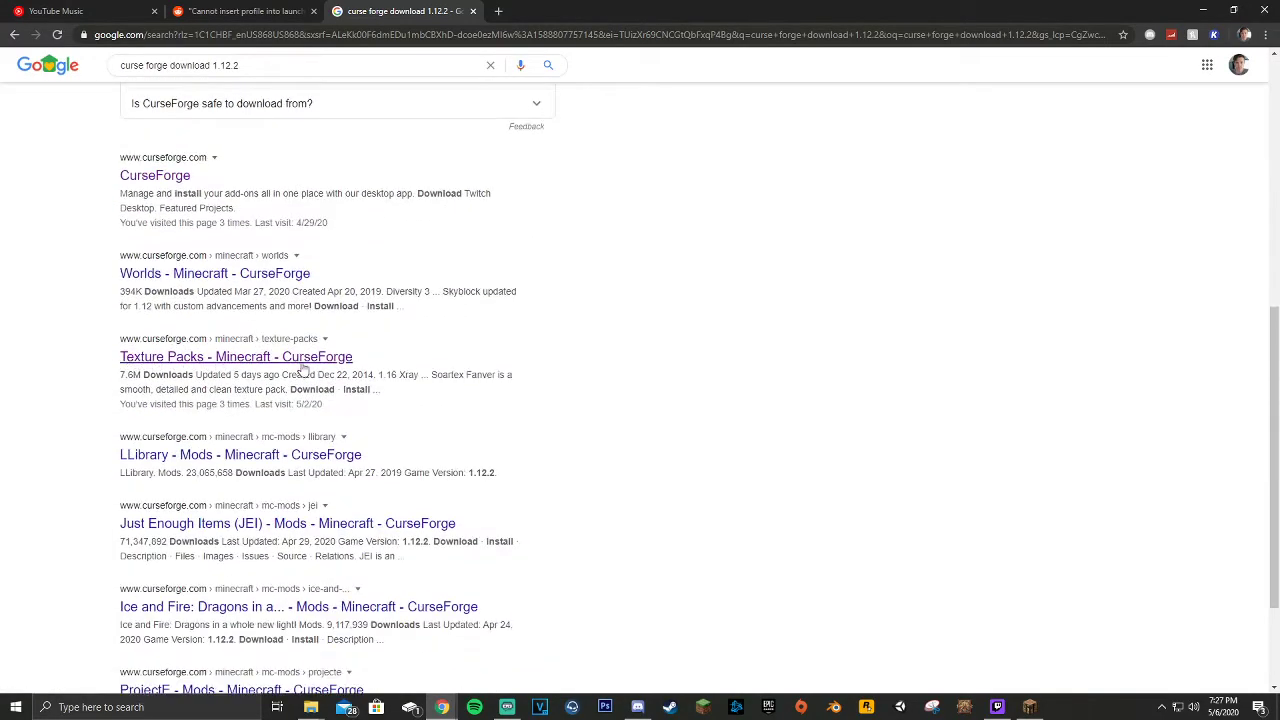
scroll(305, 369, down, 2)
scroll(295, 372, up, 7)
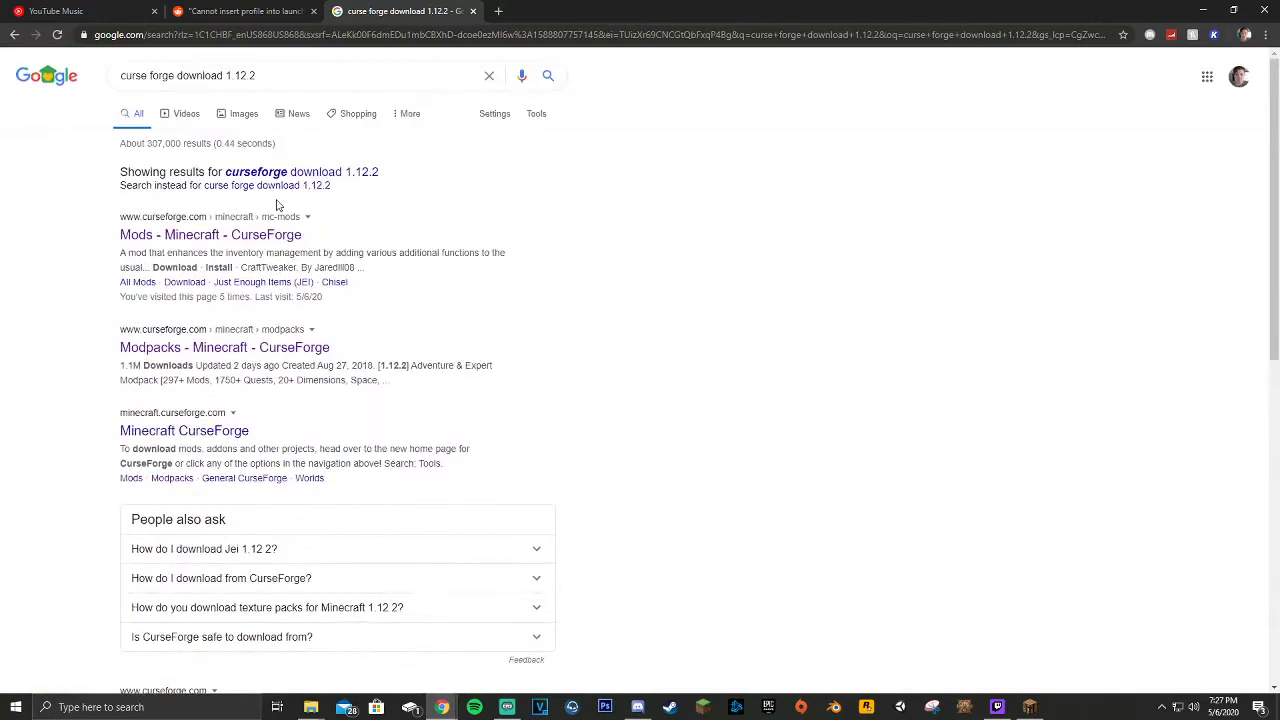
click(275, 234)
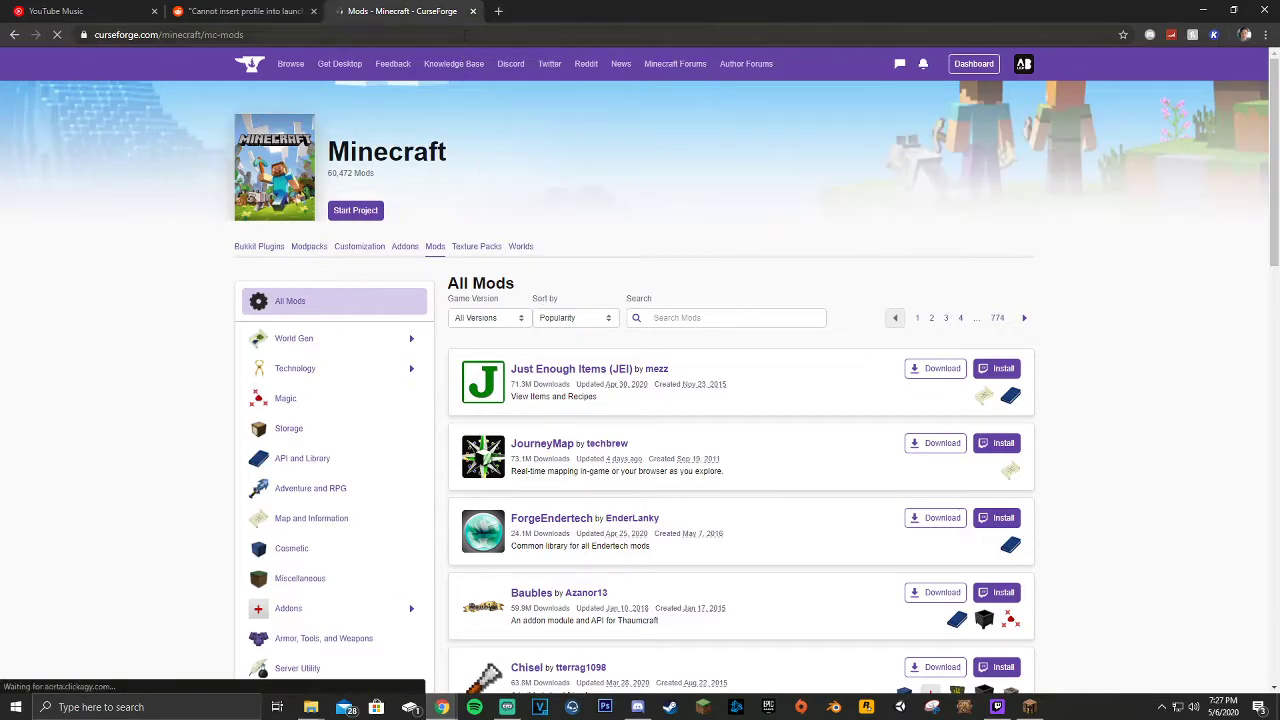
Search 'forge version 1.12.2' and start the latest Windows installer download from Forge's 1.12.2 page
click(463, 35)
text(forge)
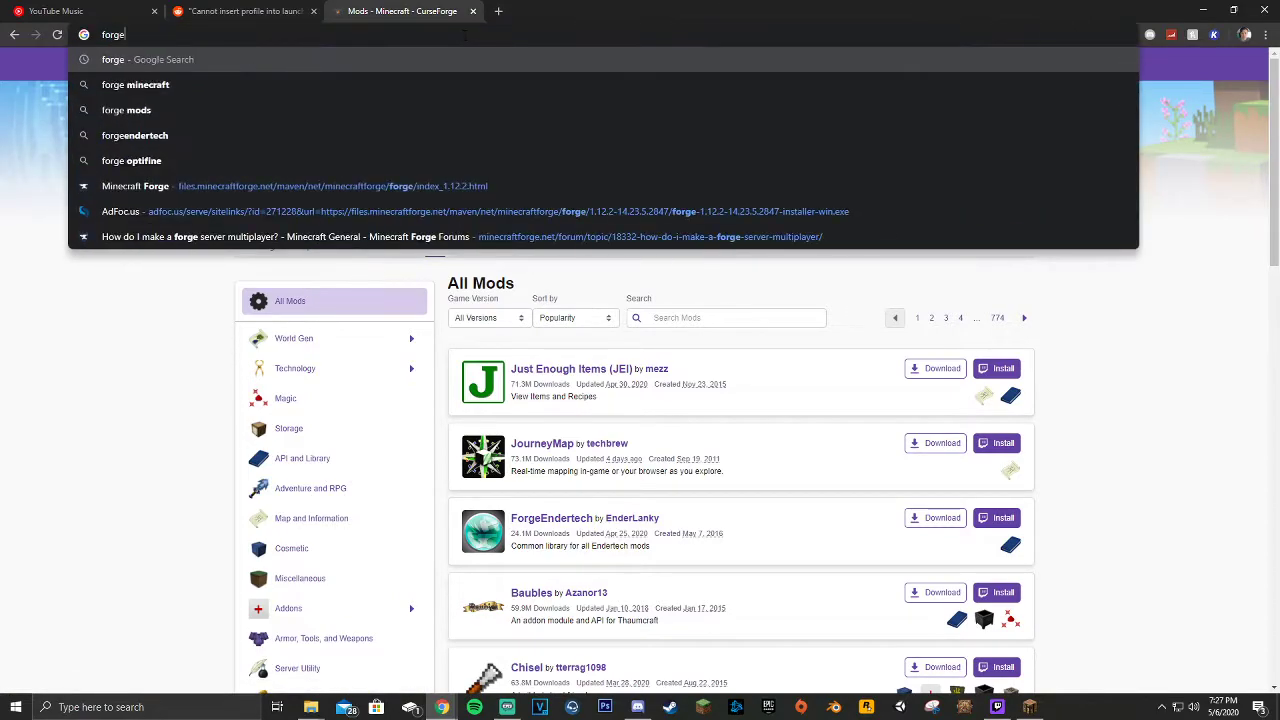
text( version 1.12.2)
key(Return)
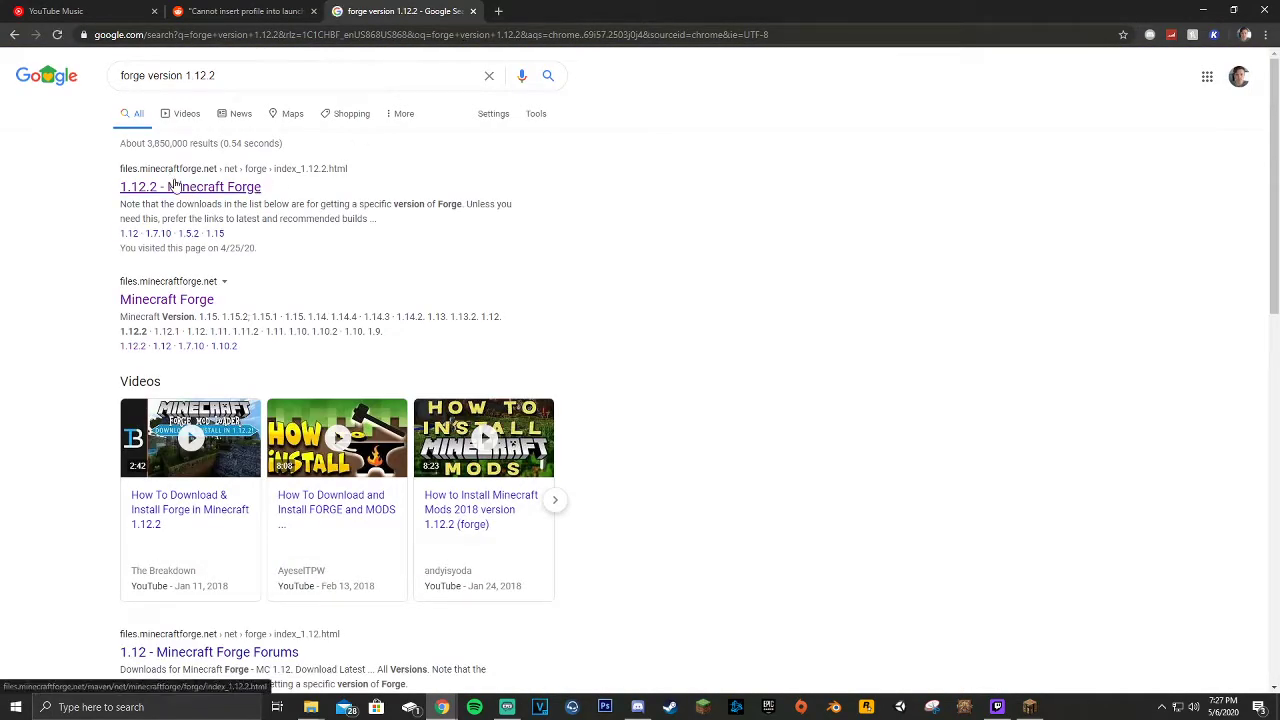
click(175, 186)
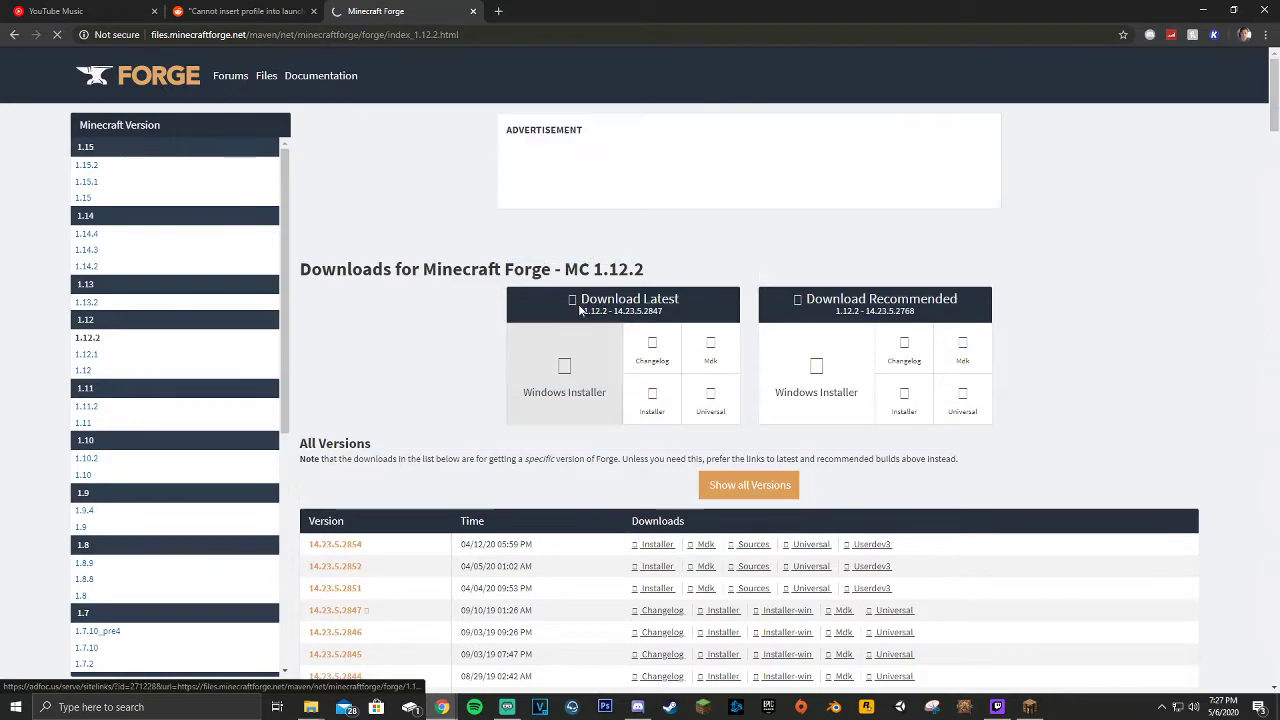
click(574, 341)
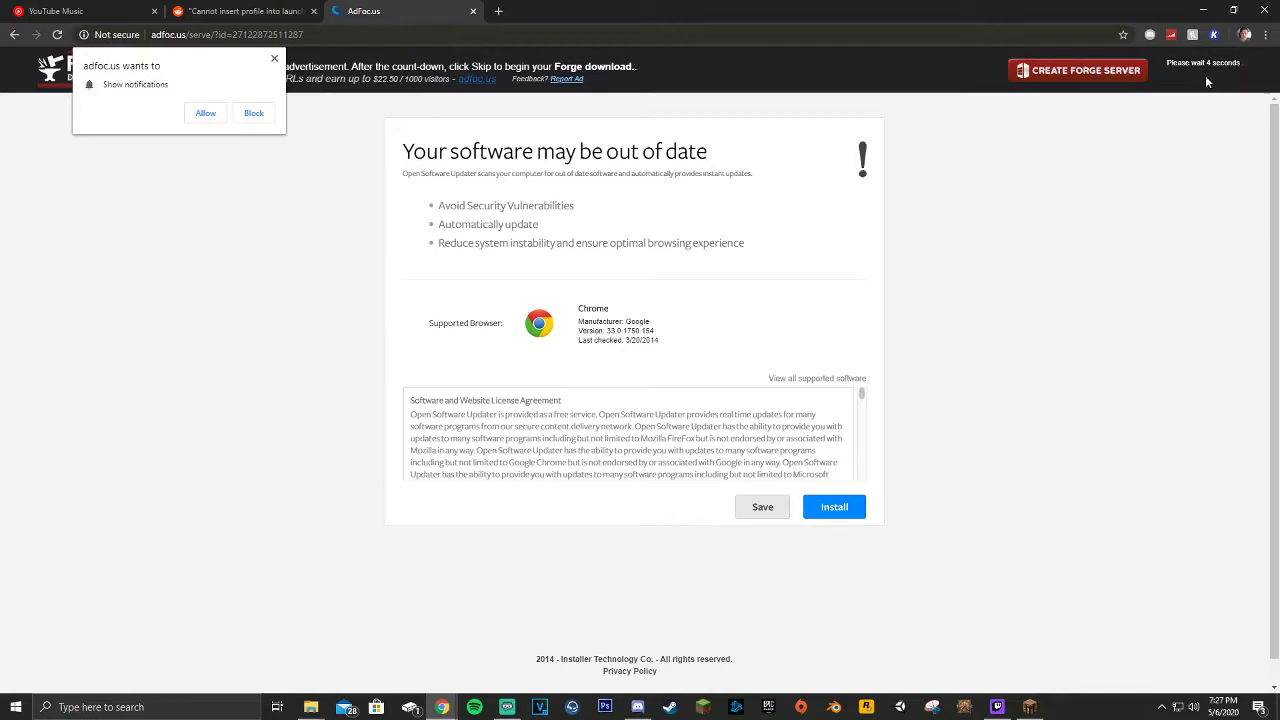
Load the SKIP link's direct address in a new tab to download the Forge 1.12.2 installer
click(275, 60)
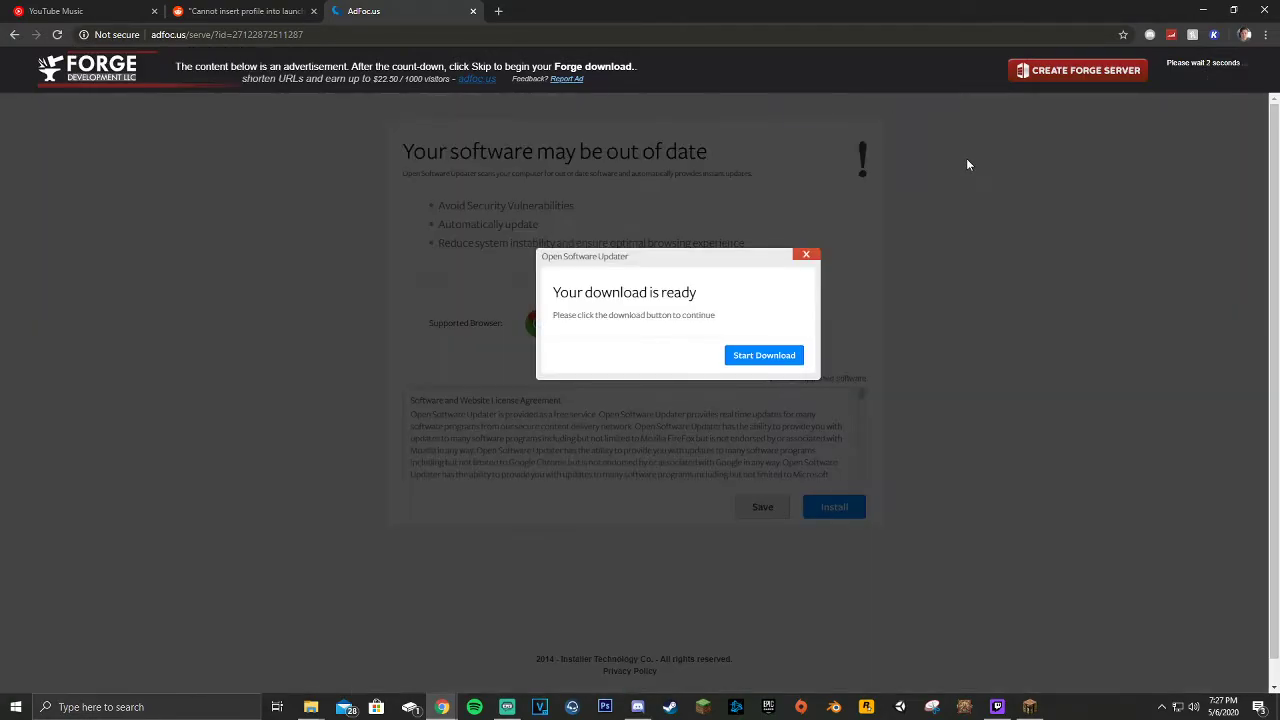
click(1211, 72)
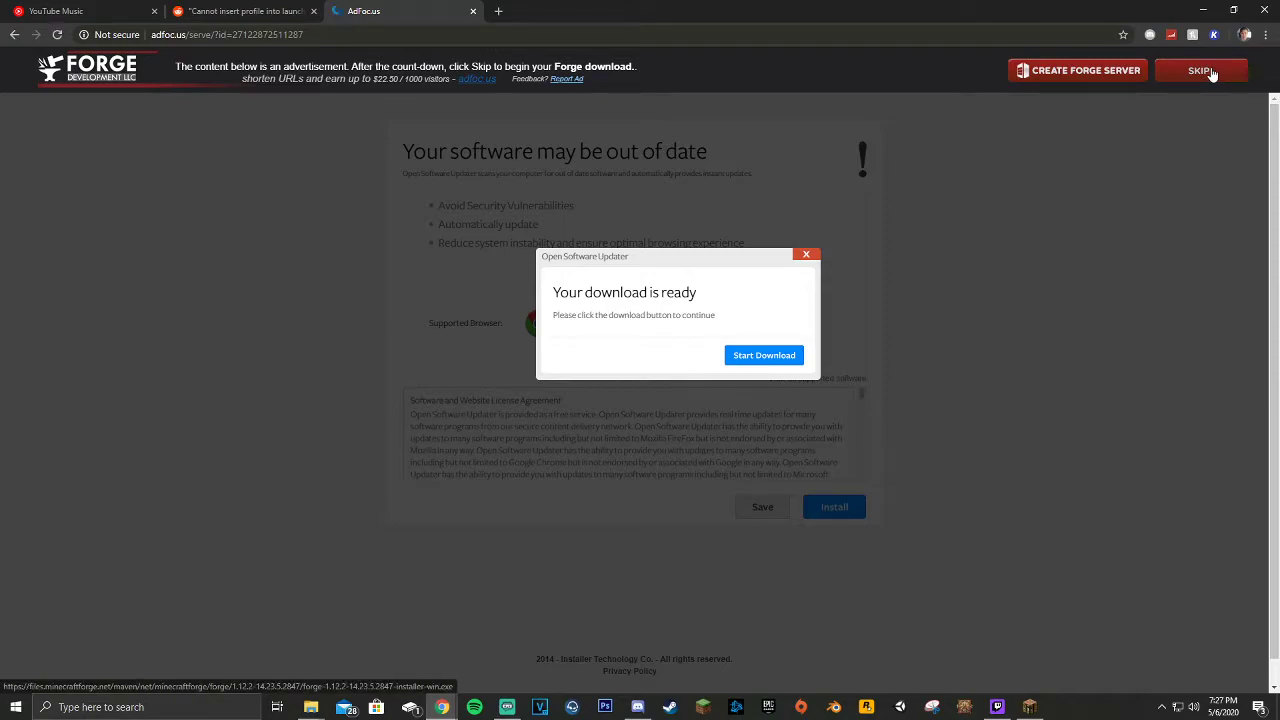
right_click(1194, 71)
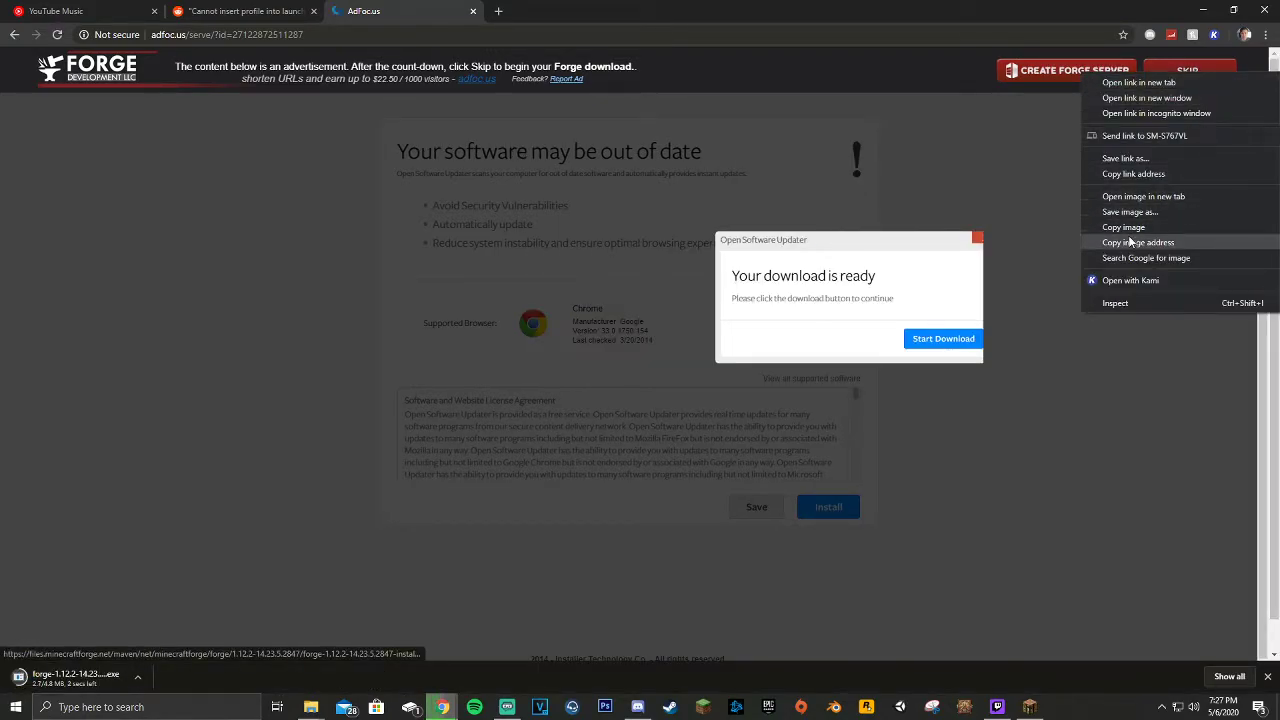
click(1140, 175)
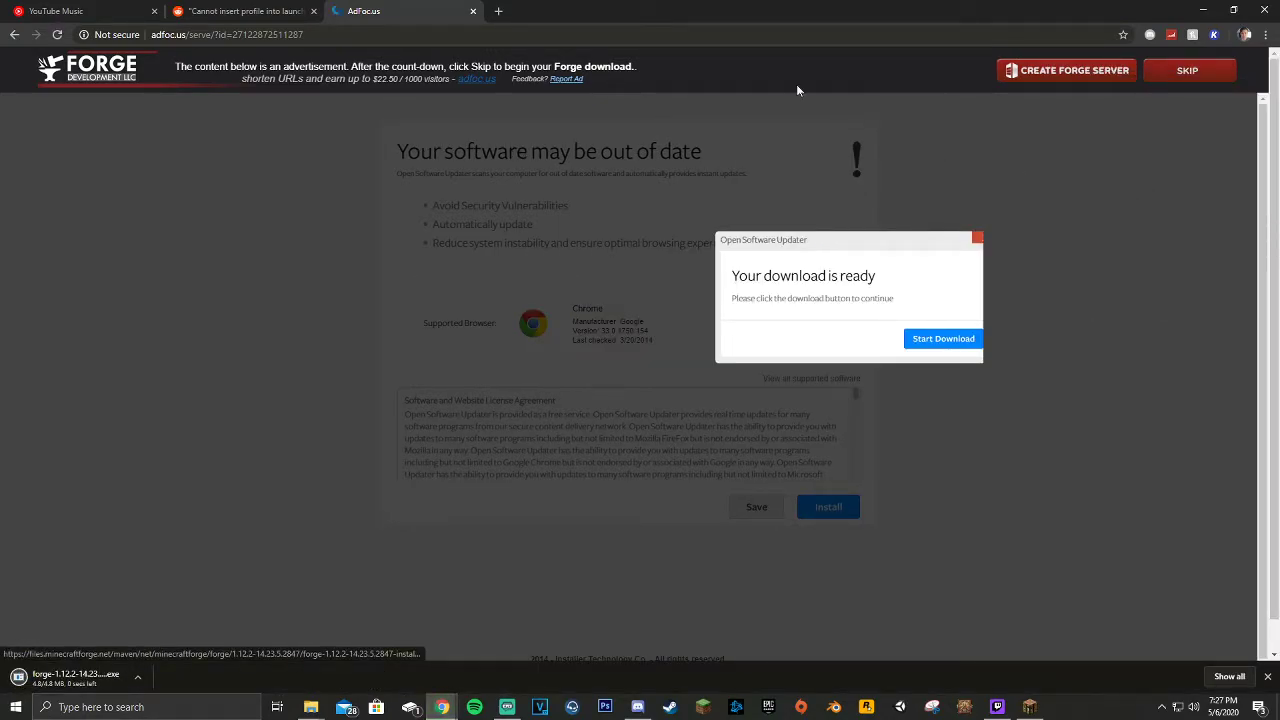
click(499, 12)
text(https://files.minecraftforge.net/maven/net/minecraftforge/forge/1.12.2-14.23.5.2847/forge-1.12.2-14.23.5.2847-installer-win.exe)
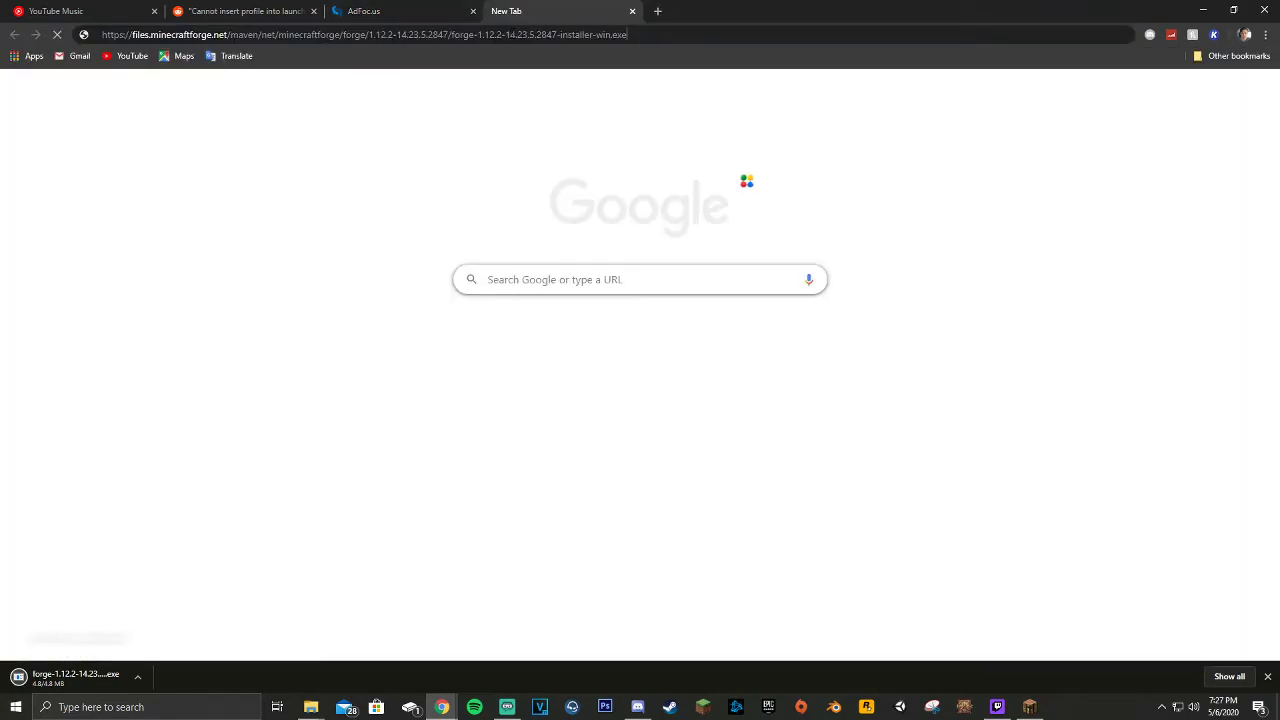
key(Return)
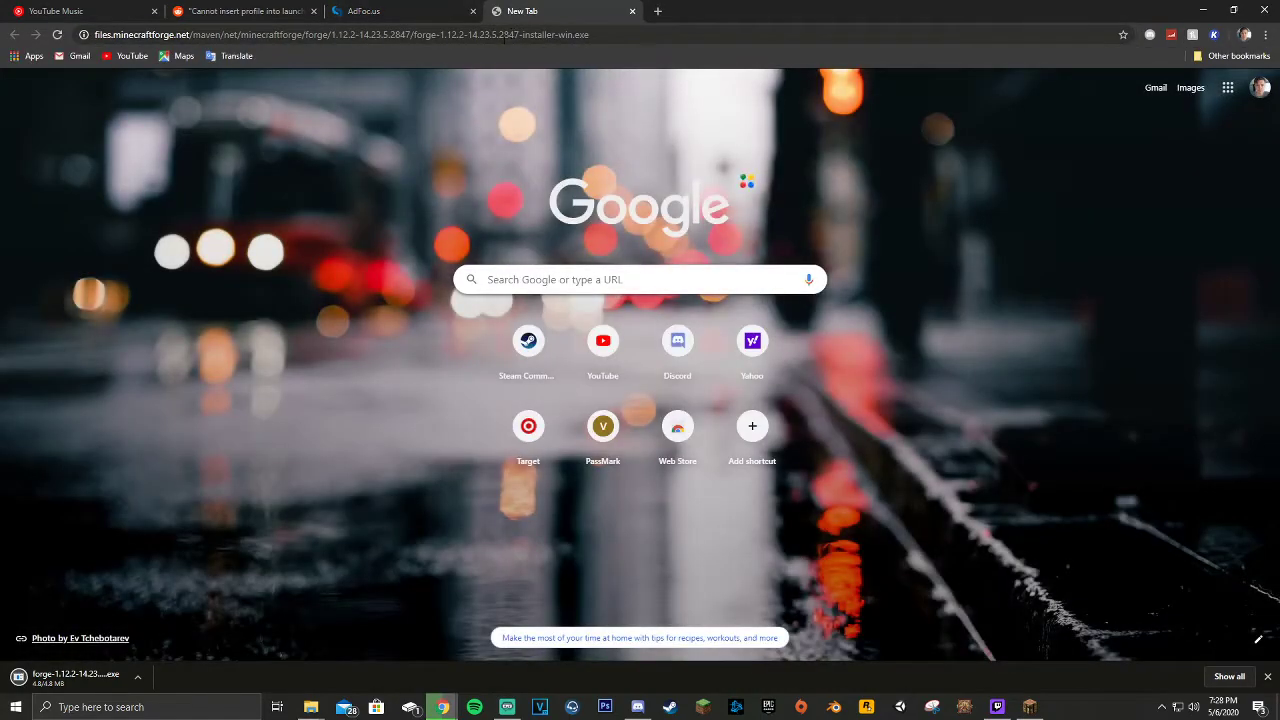
click(632, 11)
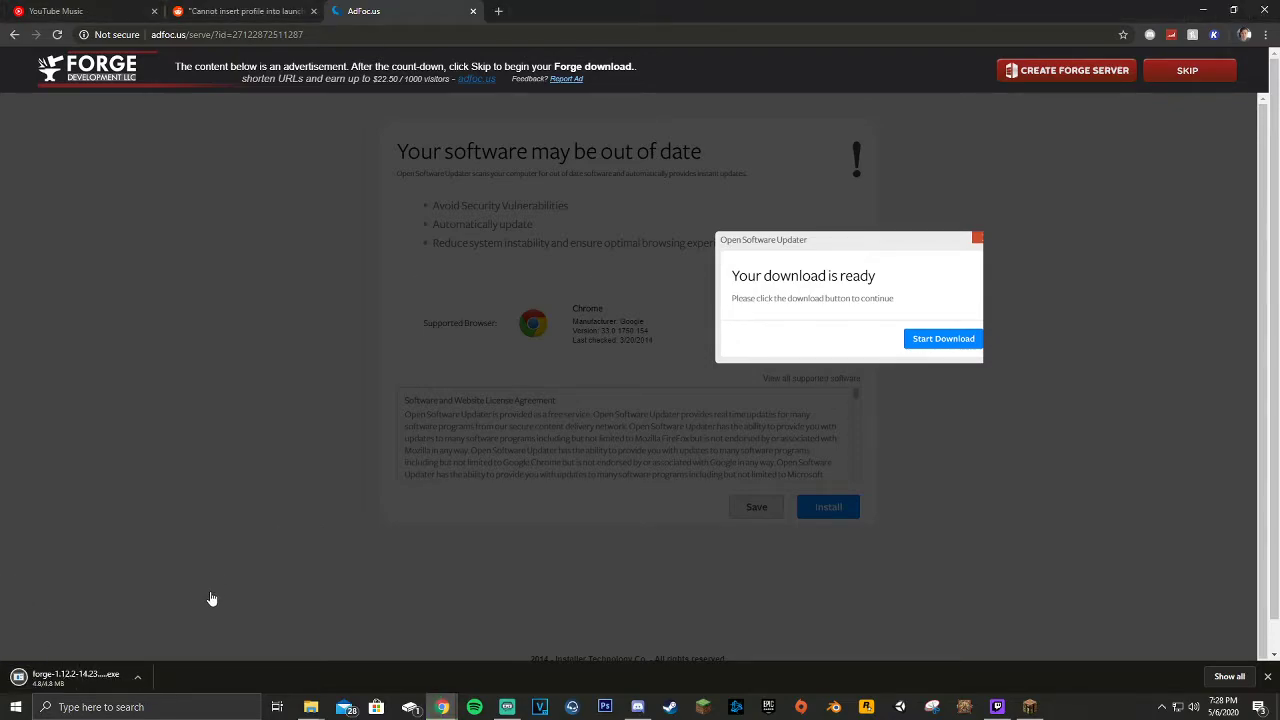
Run the Forge installer with Install client, confirm completion, and close the AdFoc.us tab
mouse_move(311, 707)
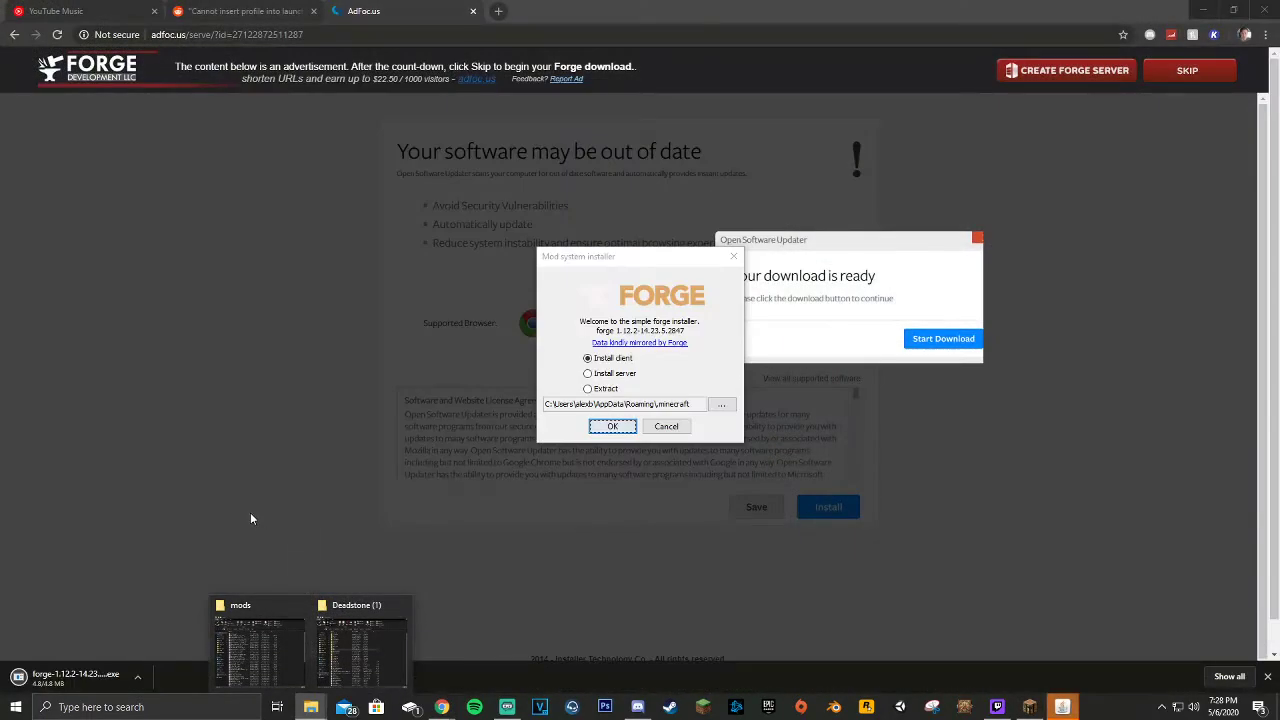
click(251, 518)
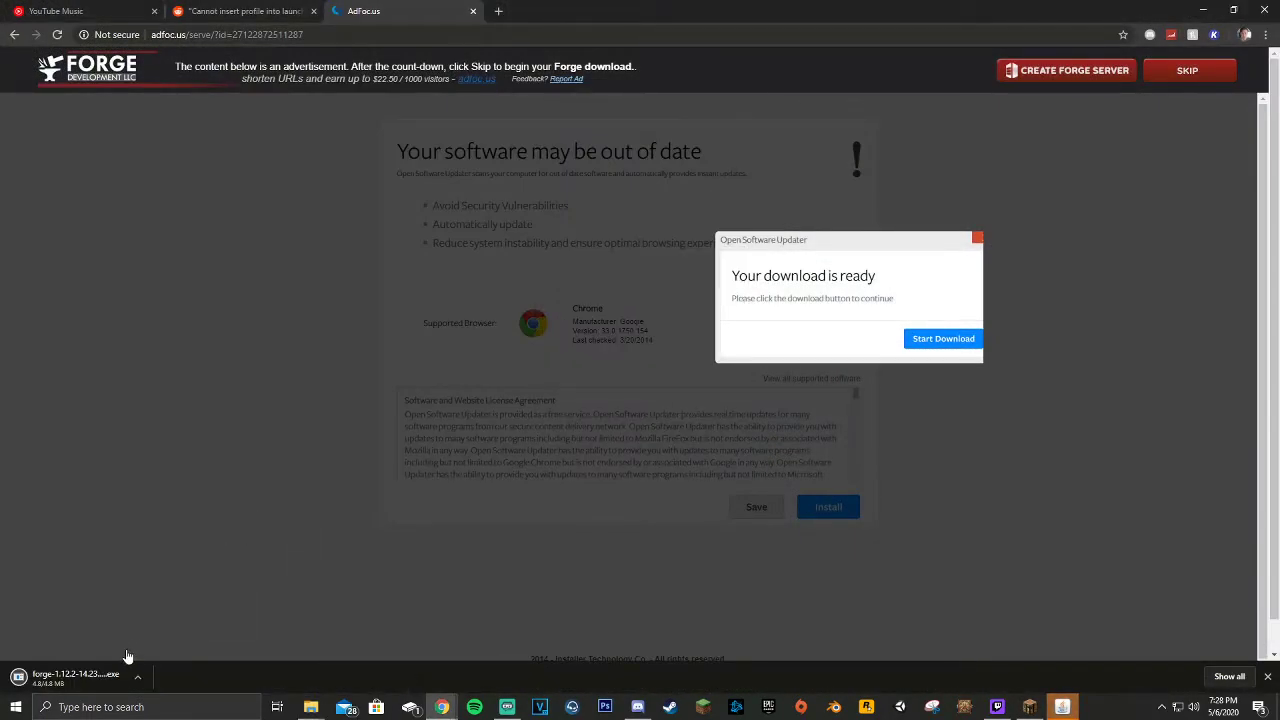
click(1060, 708)
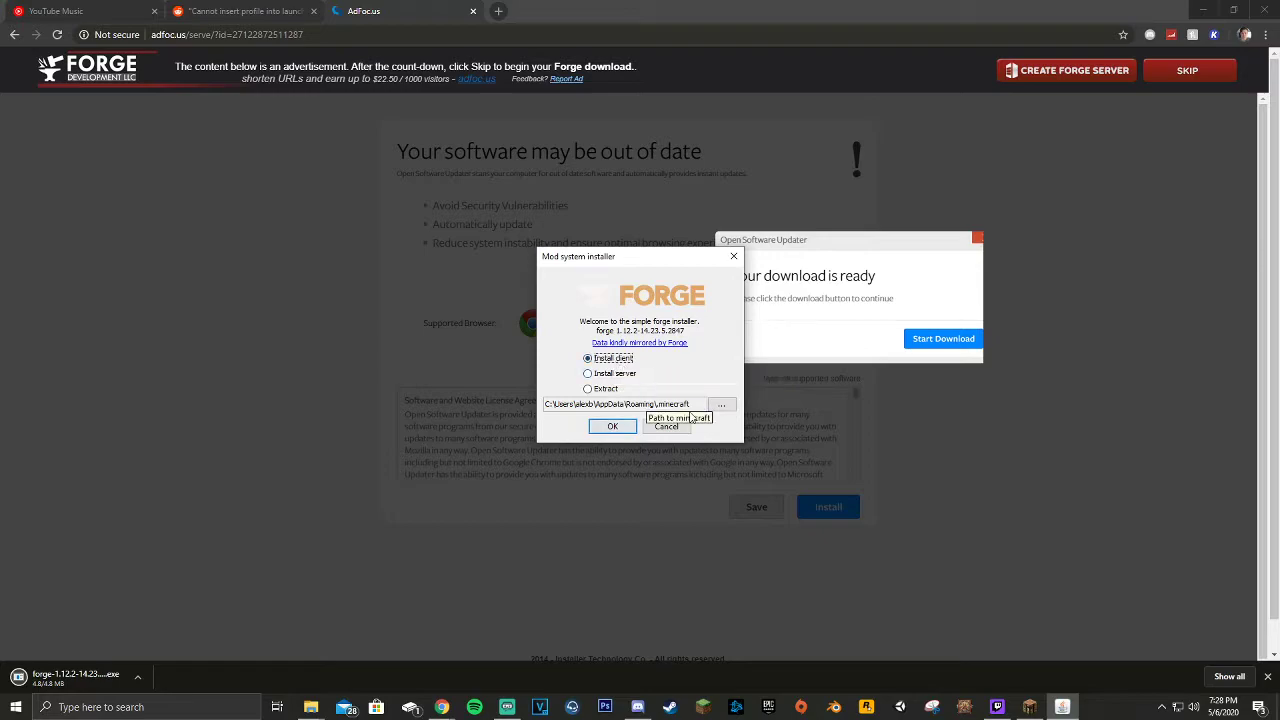
click(616, 427)
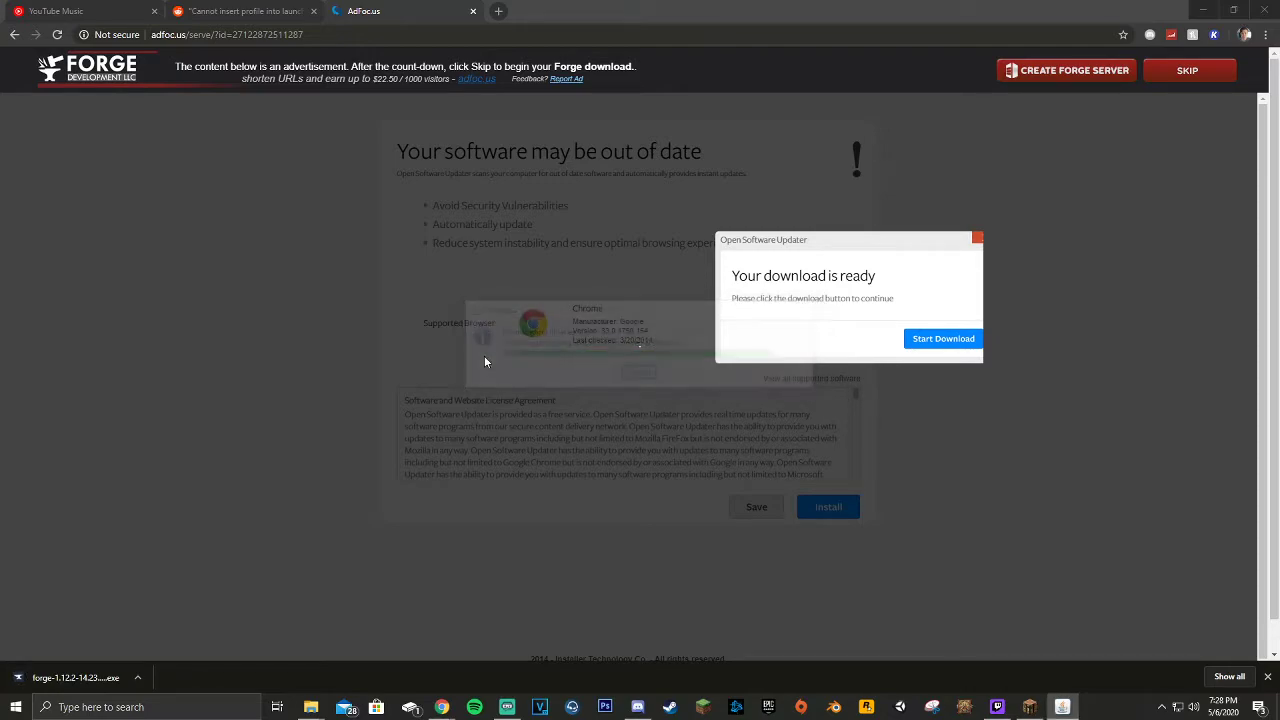
click(648, 367)
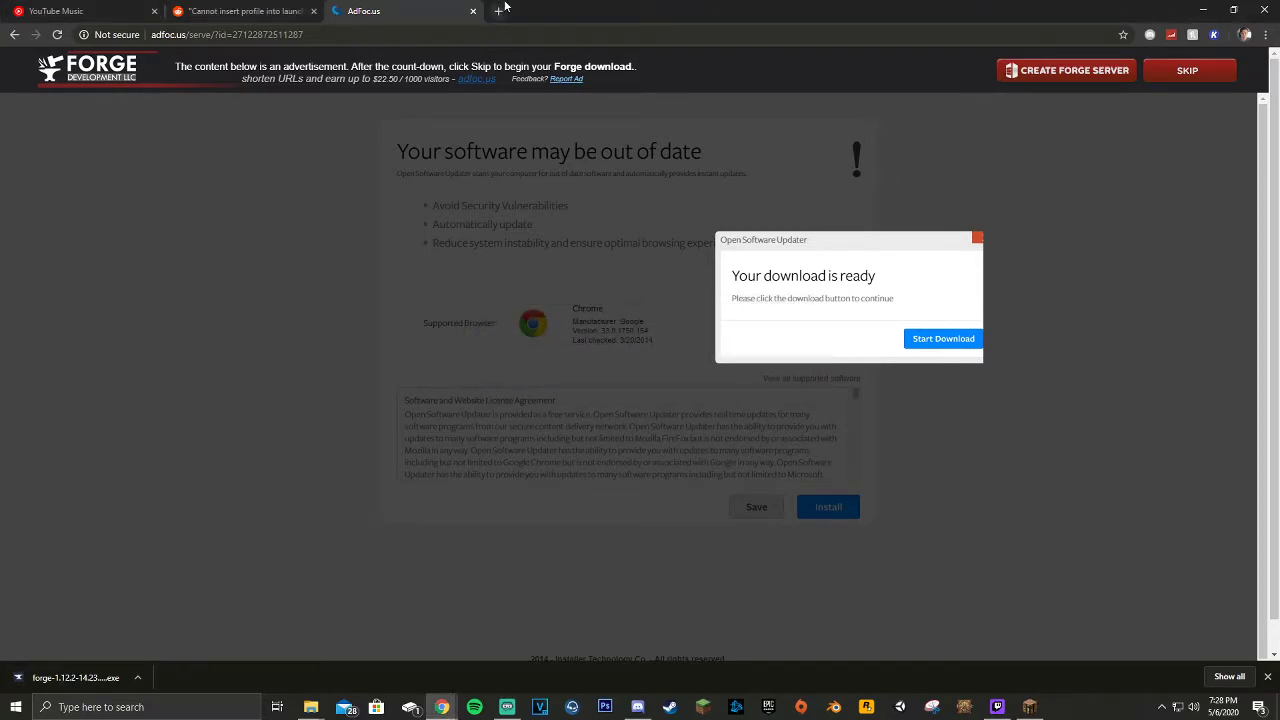
click(473, 11)
Close Chrome and minimise the mods and Deadstone (1) folder windows
click(1204, 10)
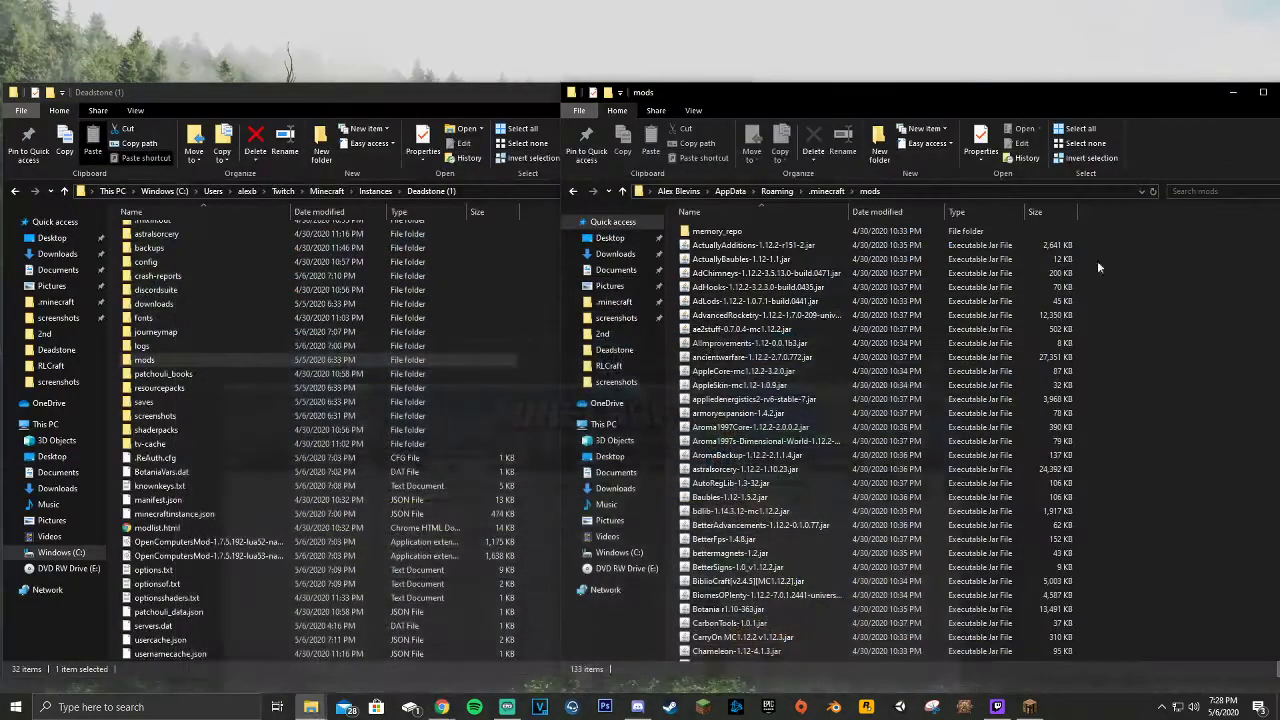
click(1233, 91)
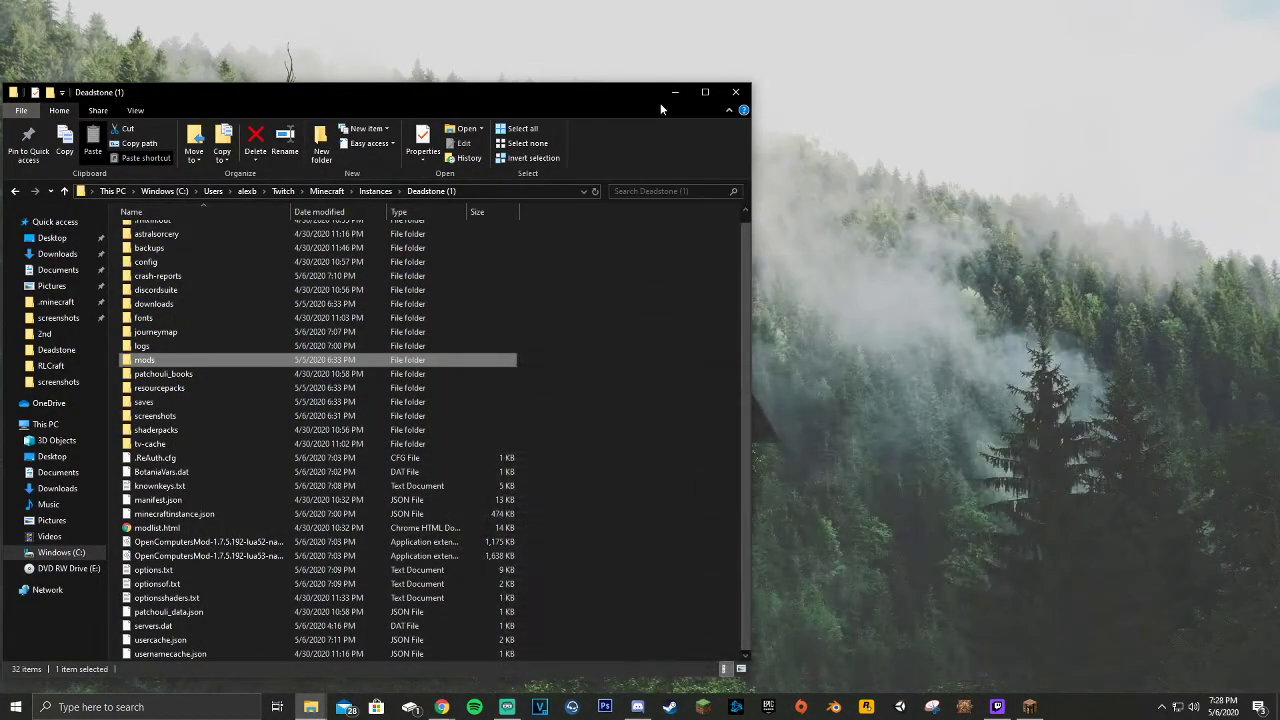
click(672, 94)
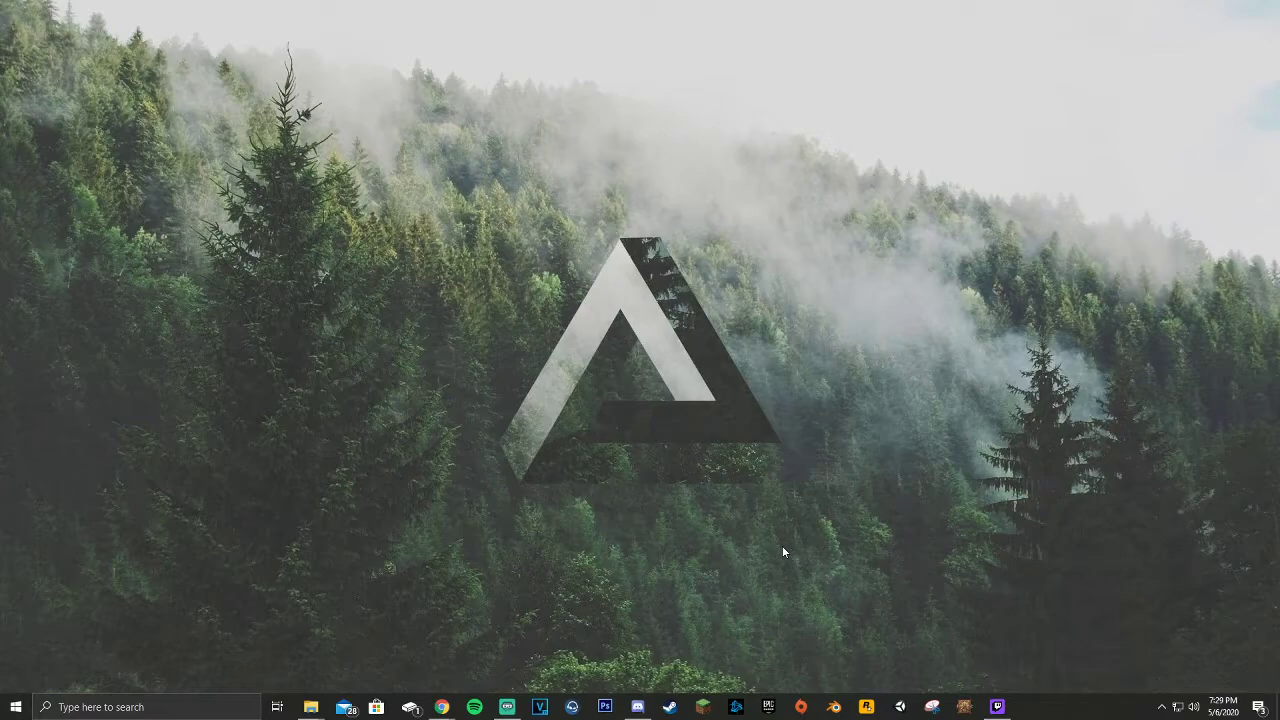
Open Minecraft Launcher and select the forge installation to play
click(701, 710)
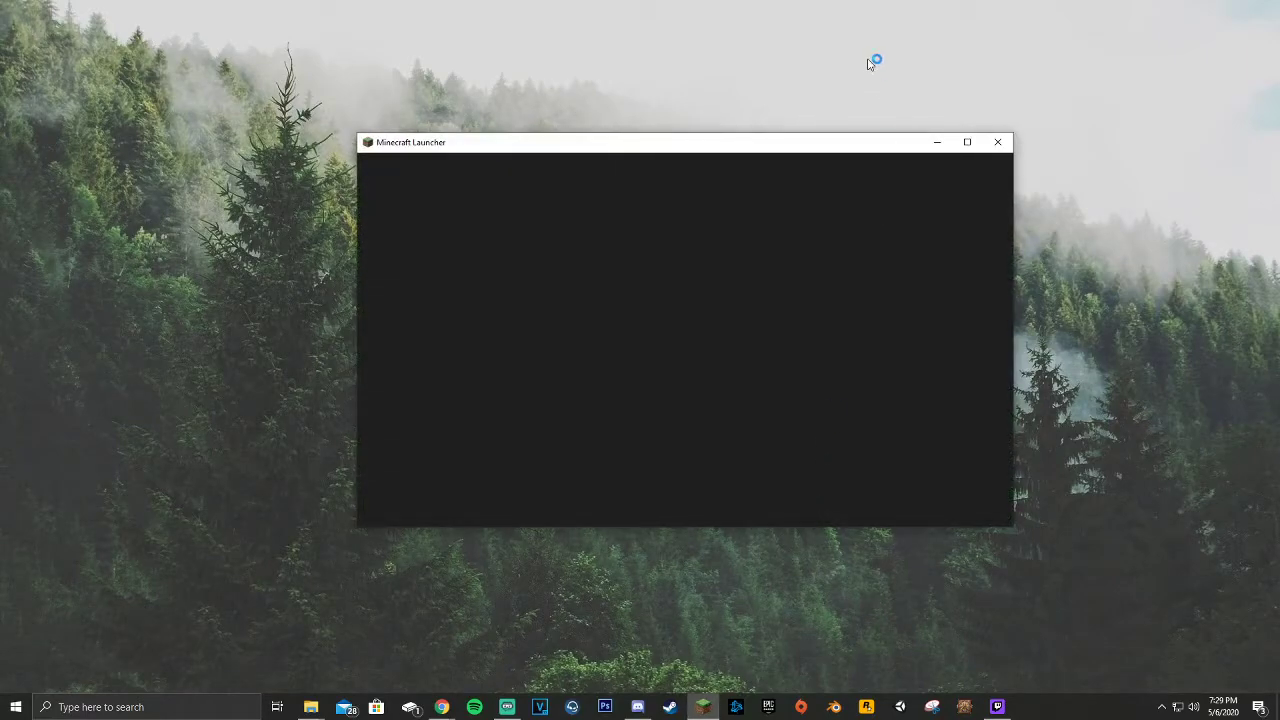
mouse_move(838, 149)
mouse_down()
mouse_move(811, 163)
mouse_move(797, 203)
mouse_move(835, 182)
mouse_up()
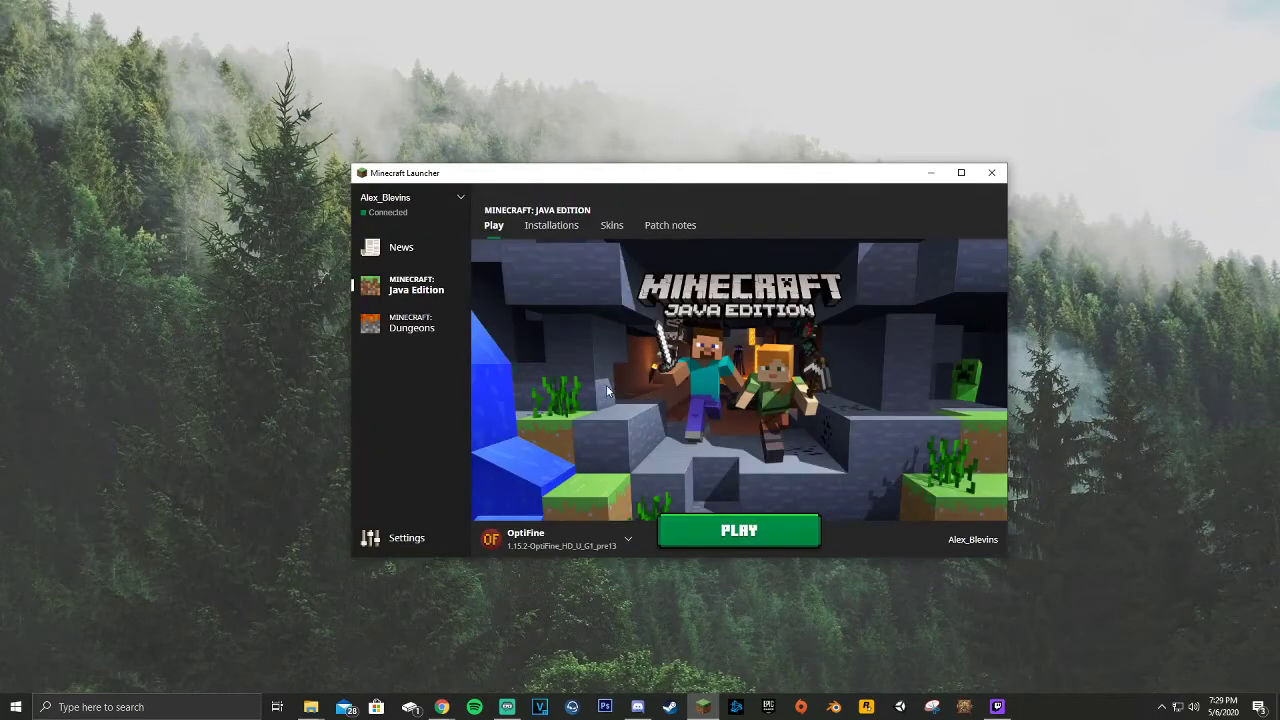
click(604, 545)
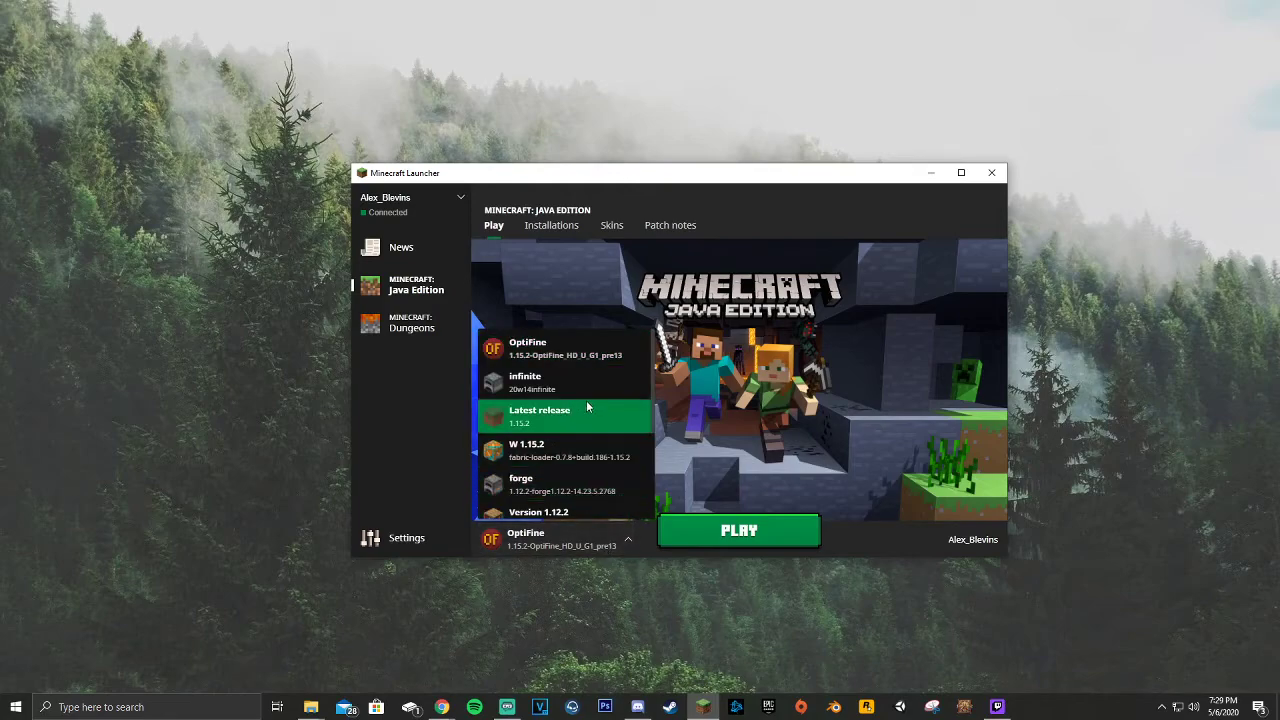
scroll(586, 400, down, 2)
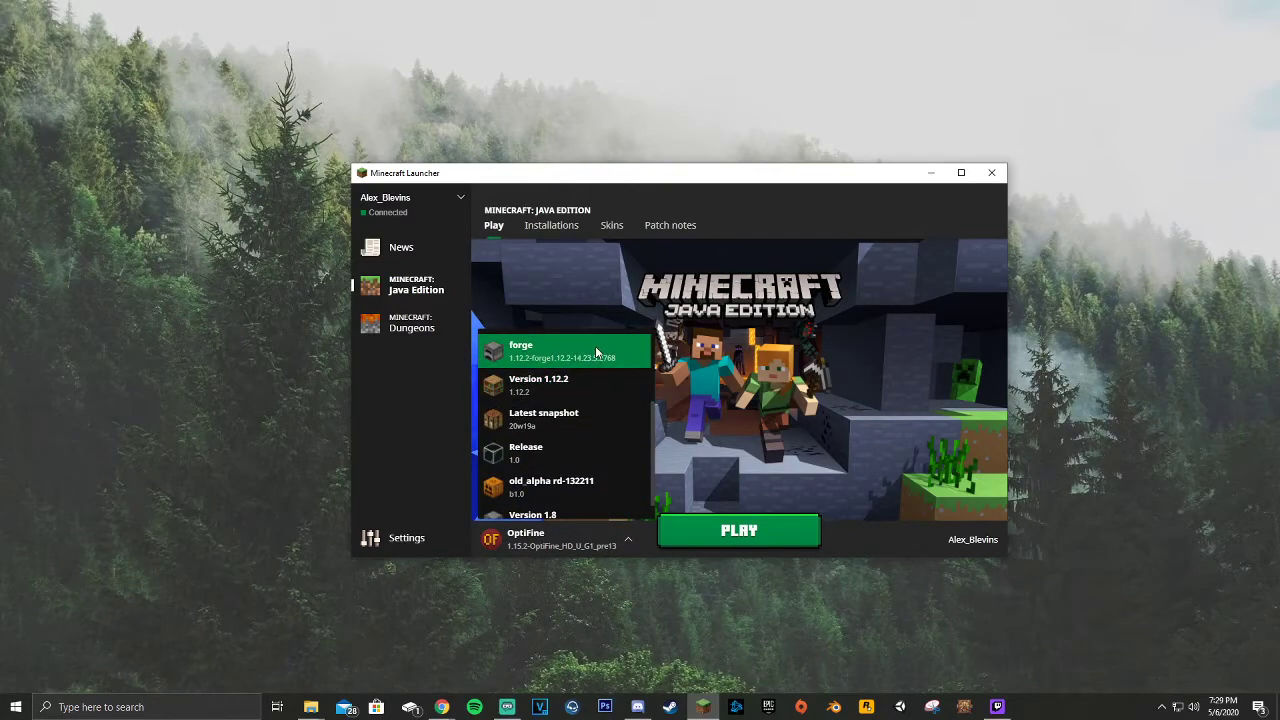
click(598, 352)
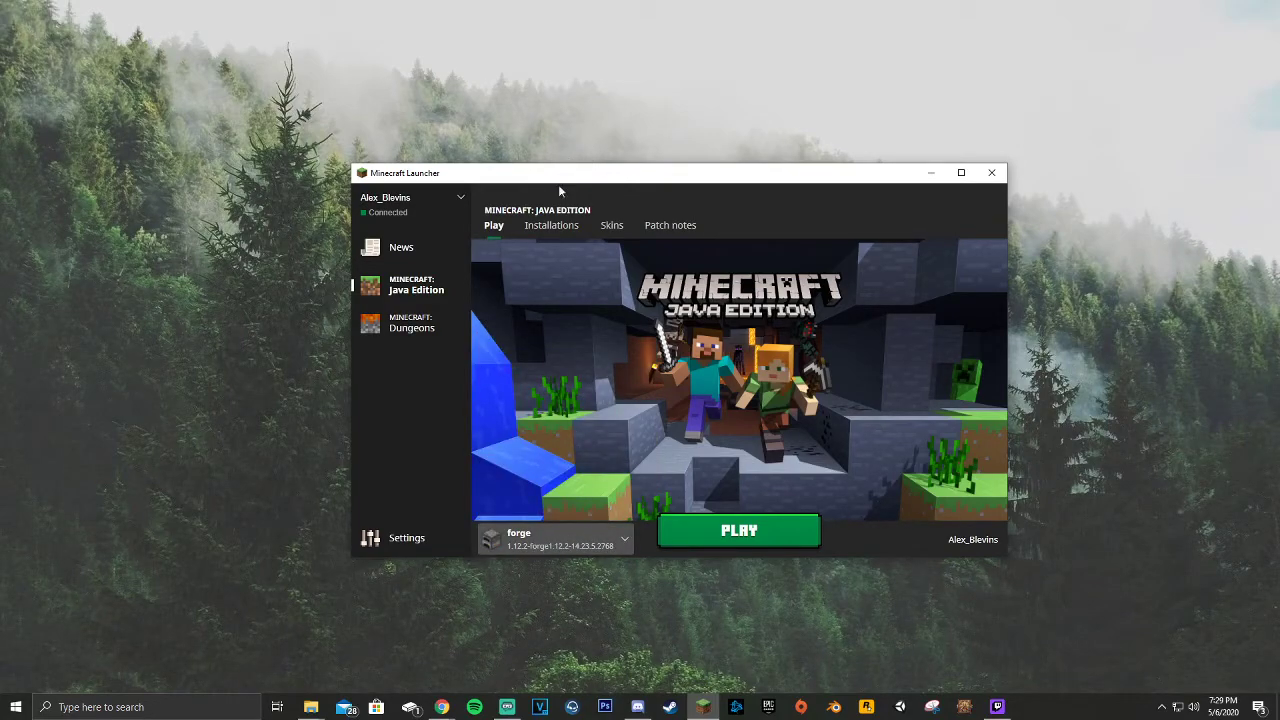
Save the forge installation with version 1.12.2-forge1.12.2-14.23.5.2768, then return to Streamlabs OBS
click(548, 228)
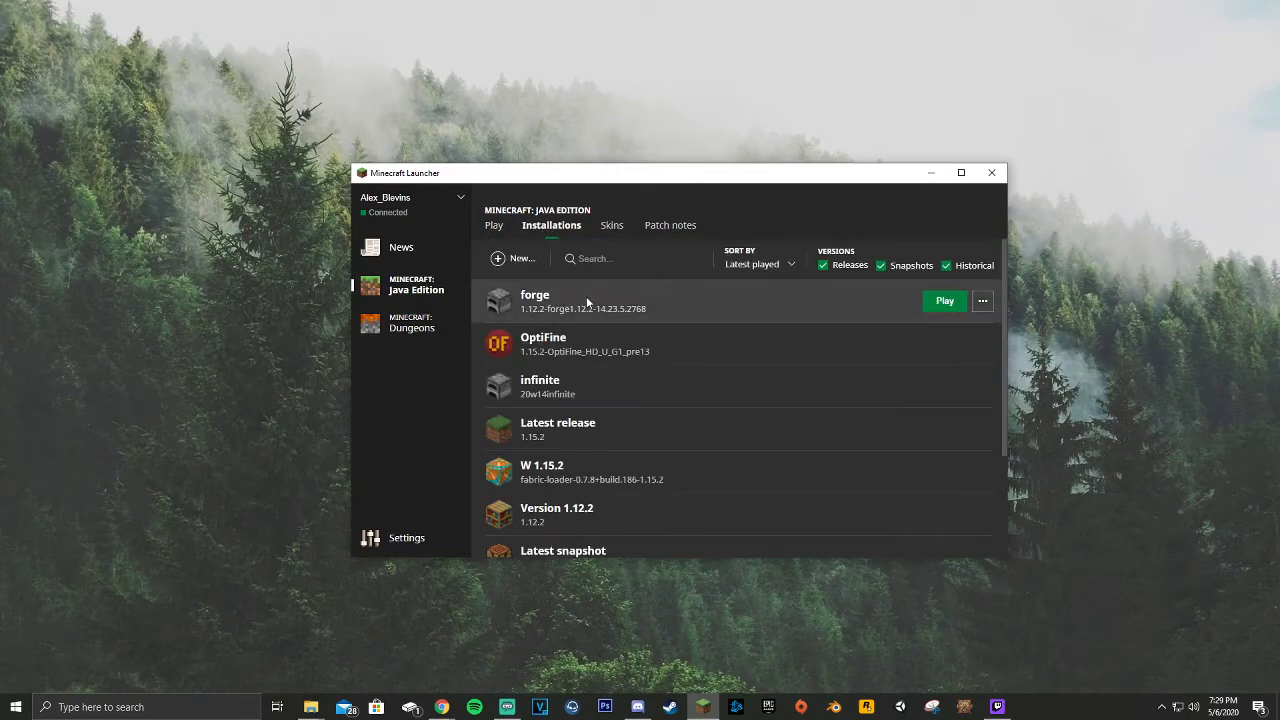
click(586, 296)
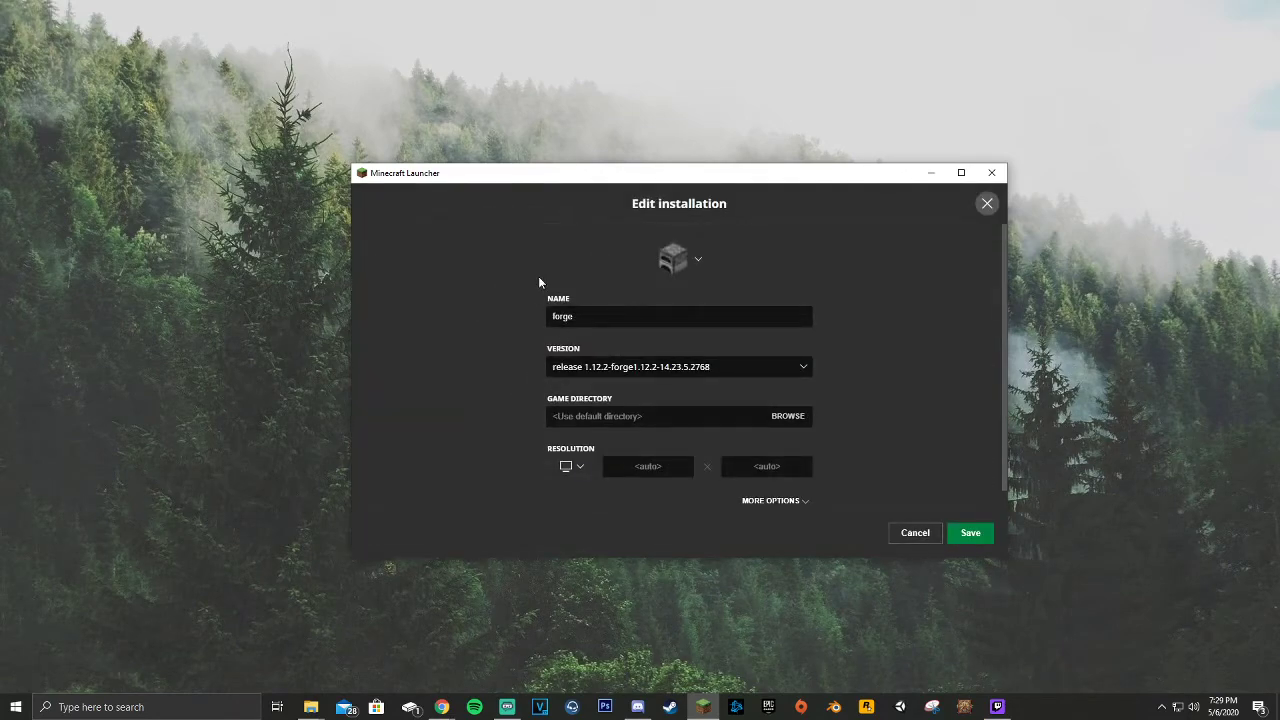
click(722, 366)
click(927, 466)
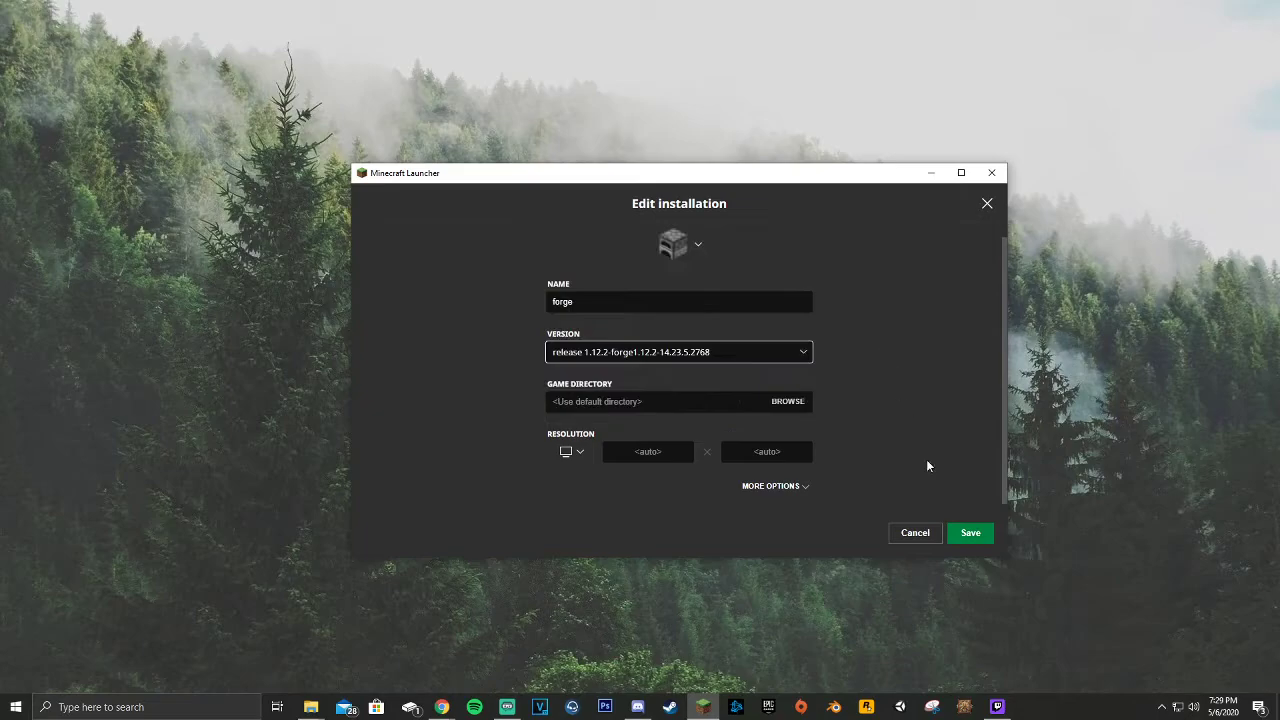
click(972, 536)
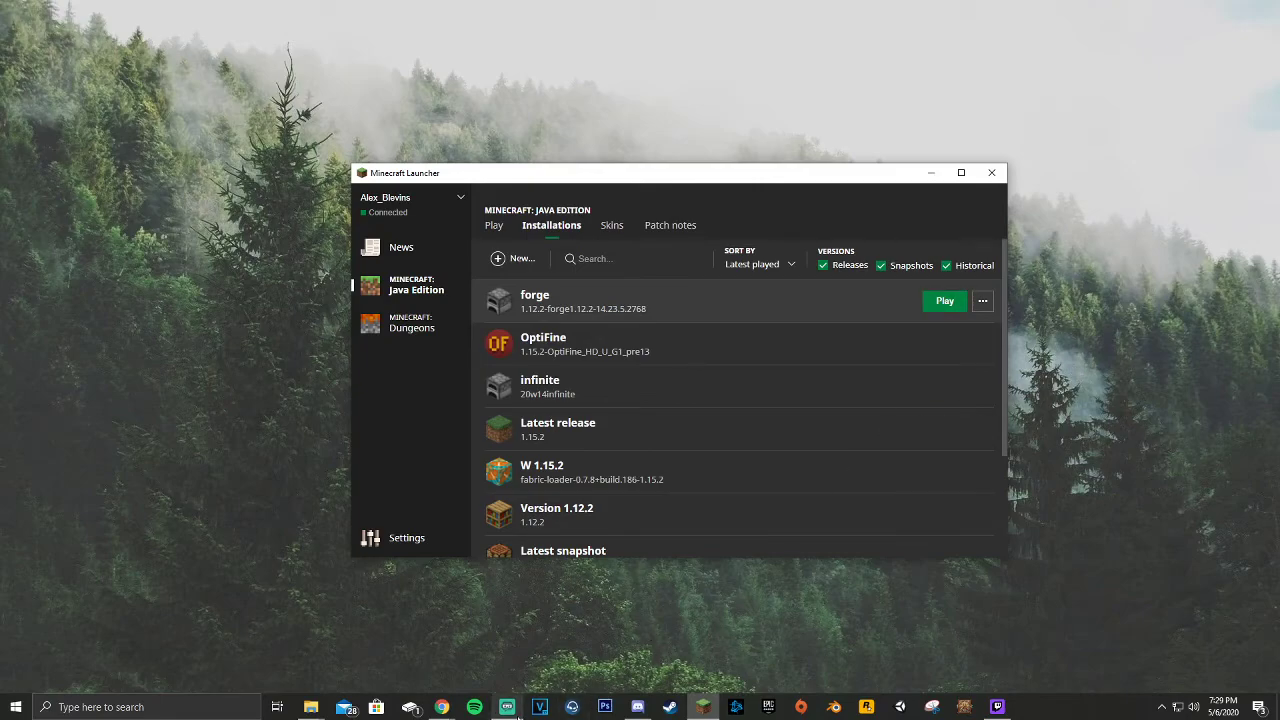
click(508, 707)
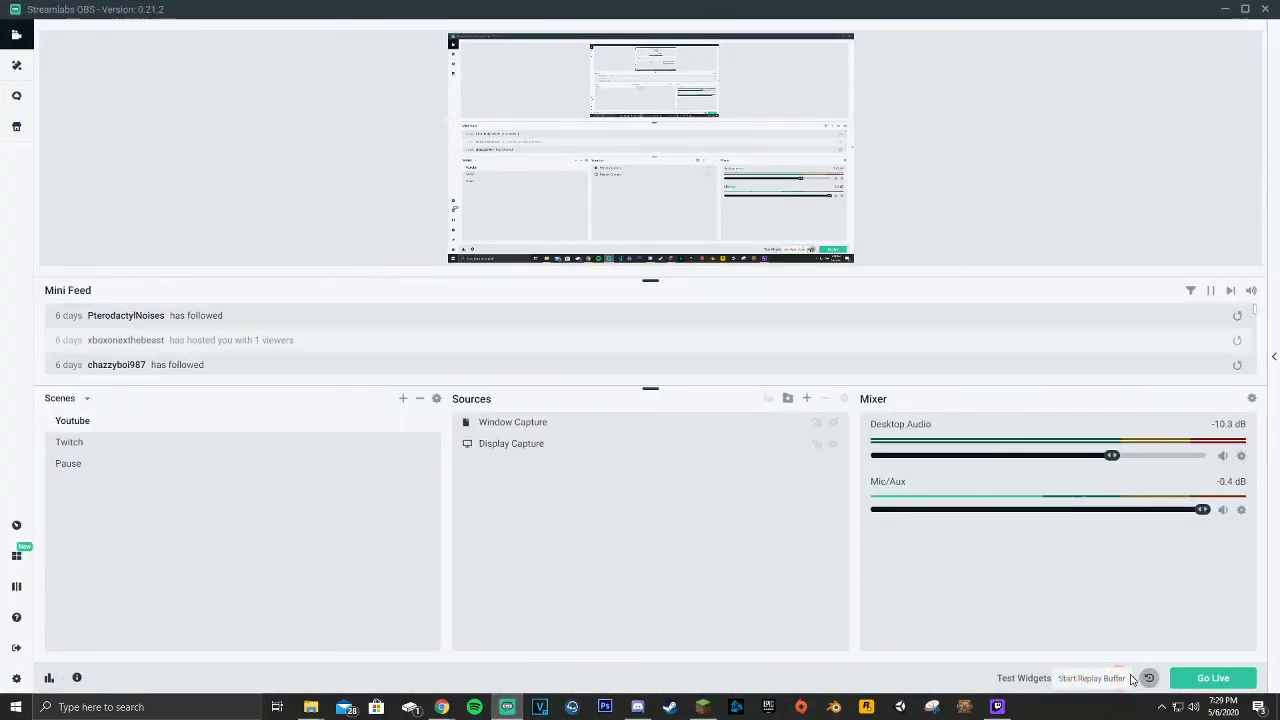